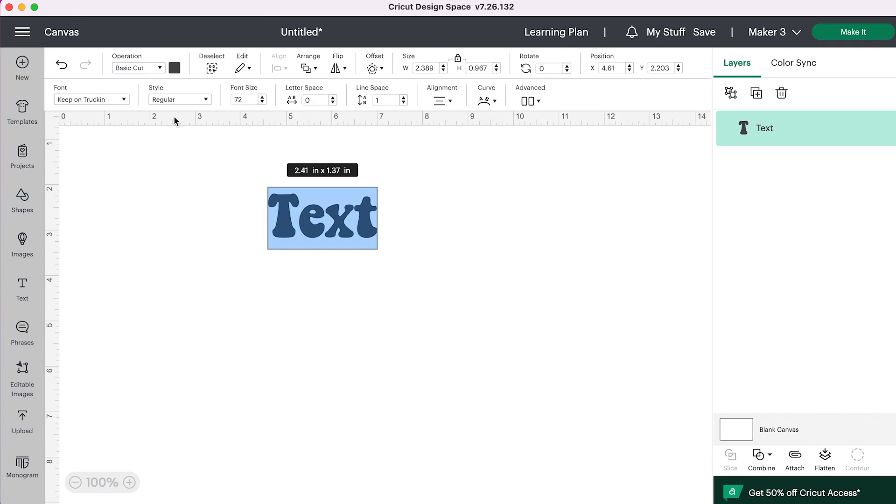
- Replace the placeholder text with "Monday"
{"action": "type", "text": "M"}
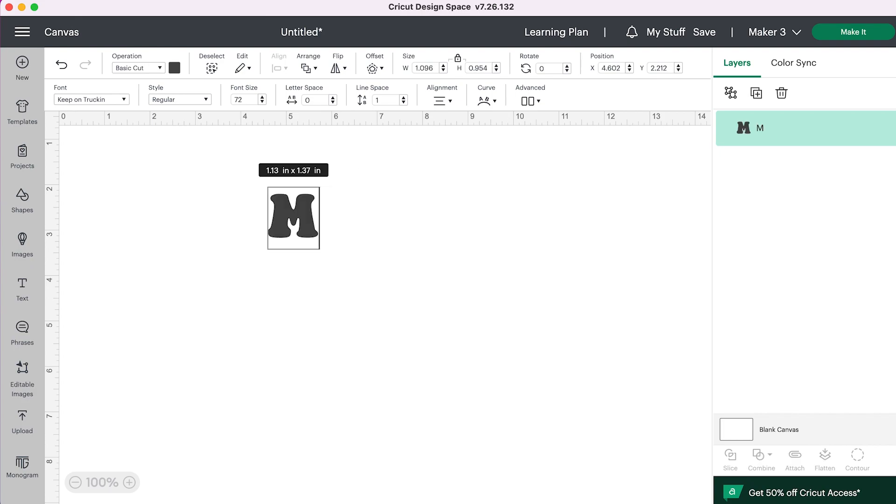
{"action": "type", "text": "onday"}
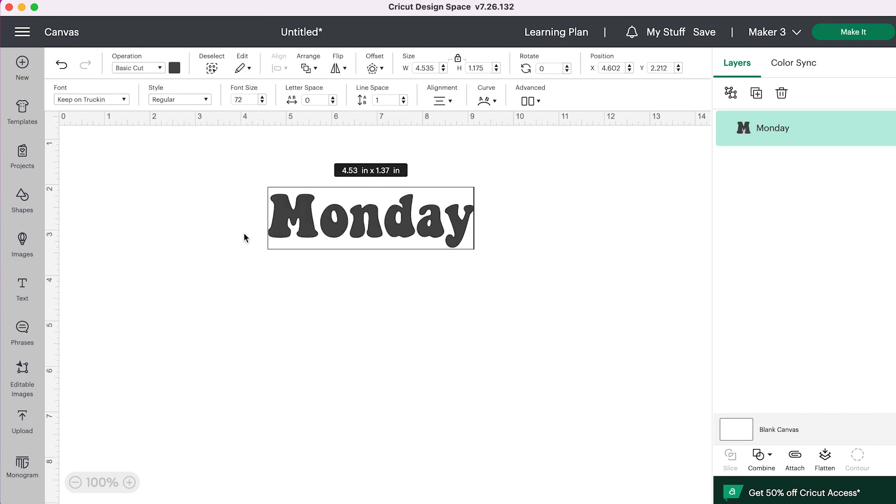
{"action": "left_click", "coordinate": [491, 102]}
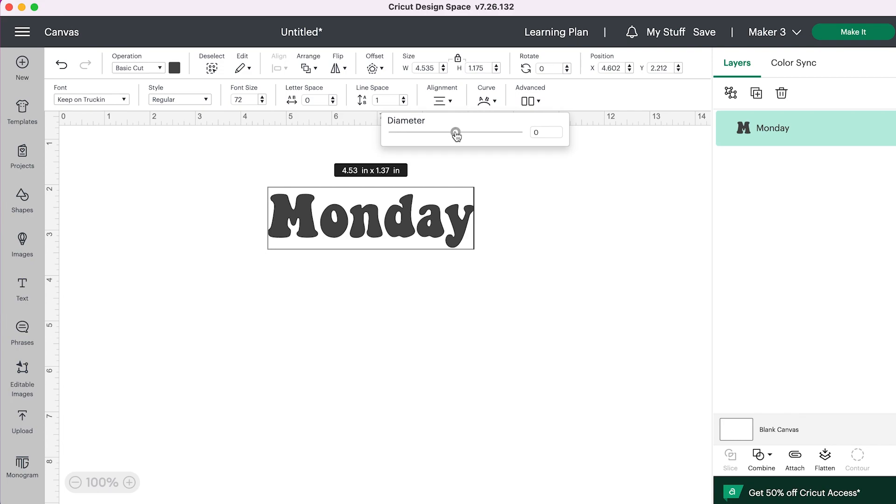
{"action": "left_click_drag", "start_coordinate": [456, 134], "coordinate": [529, 135]}
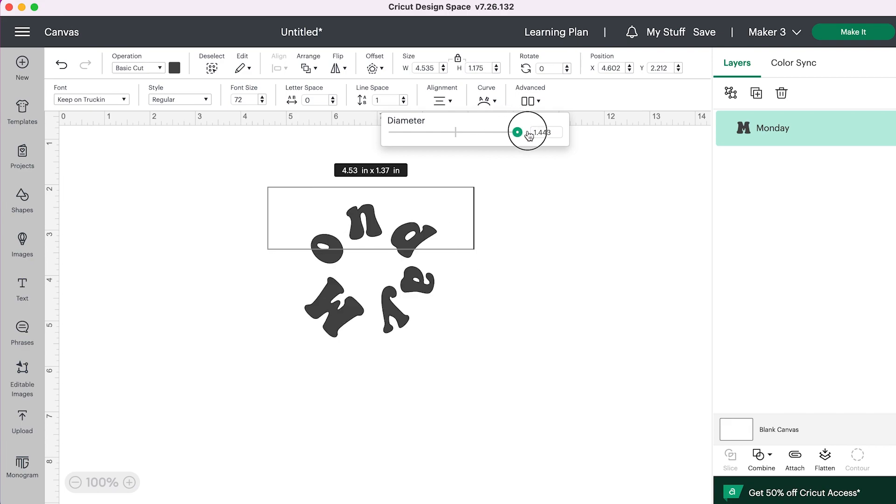
{"action": "left_click_drag", "start_coordinate": [529, 136], "coordinate": [457, 134]}
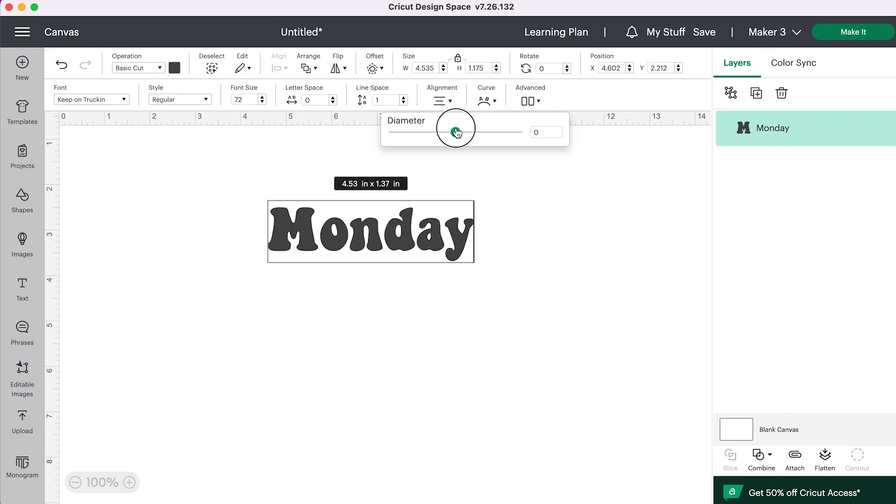
{"action": "left_click_drag", "start_coordinate": [456, 133], "coordinate": [458, 133]}
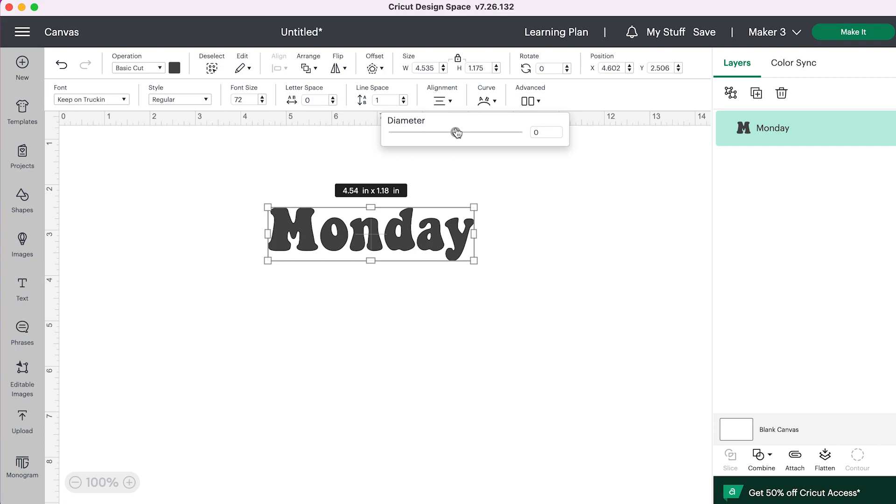
{"action": "left_click", "coordinate": [568, 264]}
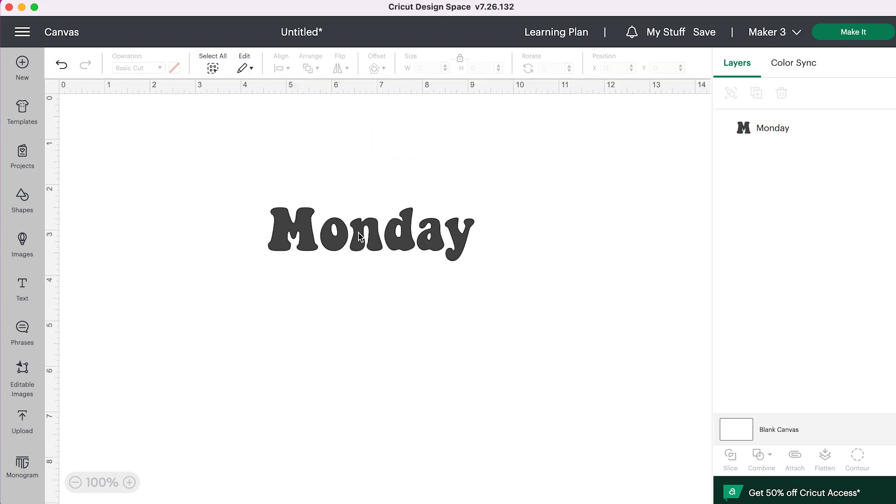
- Delete "day" from the word "Monday" to leave only "Mon" in that text object
{"action": "double_click", "coordinate": [403, 246]}
{"action": "left_click", "coordinate": [385, 231]}
{"action": "left_click_drag", "start_coordinate": [384, 232], "coordinate": [463, 238]}
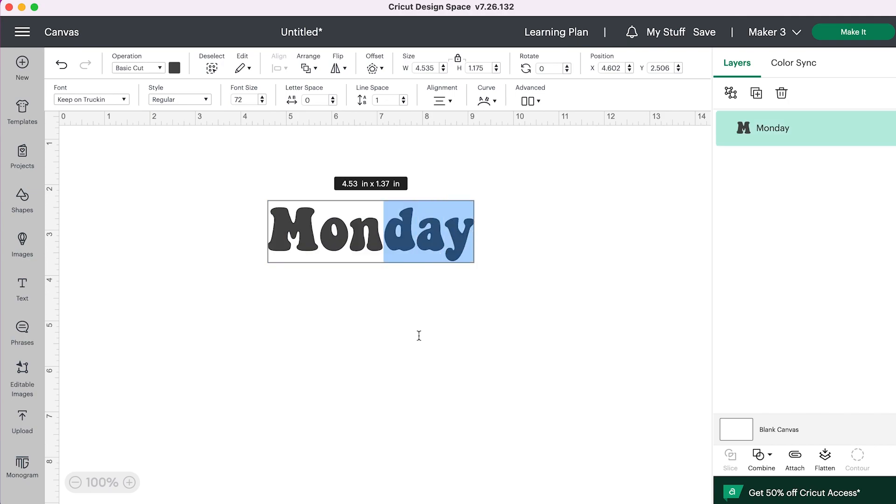
{"action": "key", "text": "BackSpace"}
{"action": "left_click", "coordinate": [415, 227]}
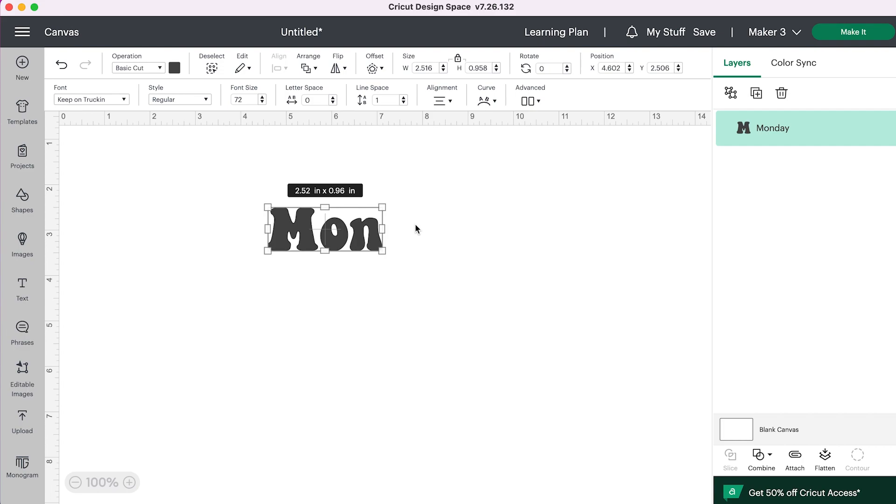
{"action": "left_click", "coordinate": [503, 242]}
- Add a separate text object reading "day" and place it directly after "Mon" to complete the word
{"action": "left_click", "coordinate": [22, 289]}
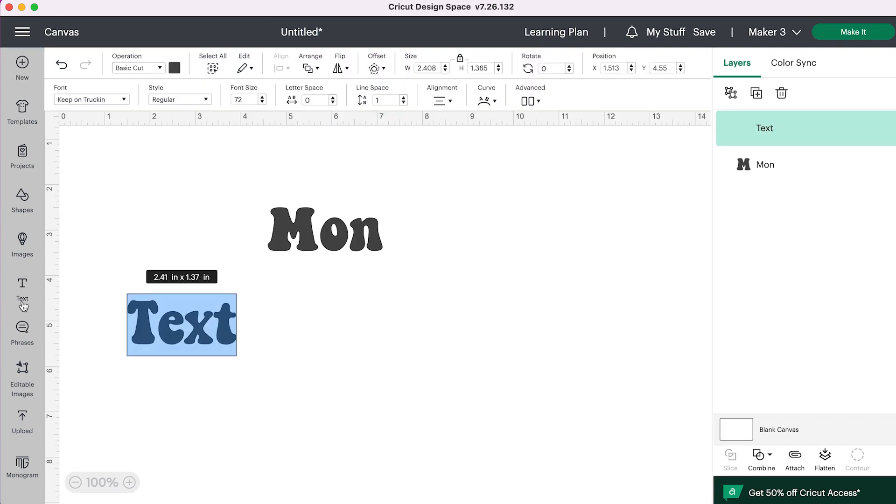
{"action": "type", "text": "day"}
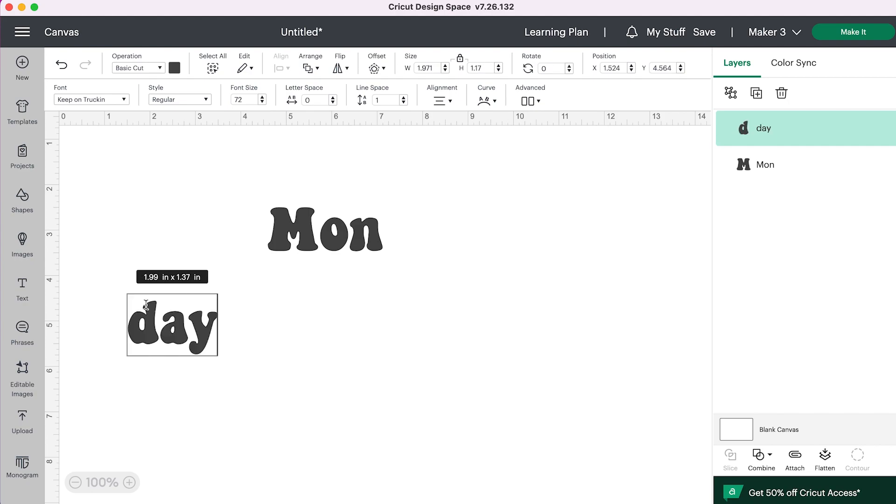
{"action": "left_click", "coordinate": [99, 201]}
{"action": "left_click_drag", "start_coordinate": [143, 334], "coordinate": [403, 242]}
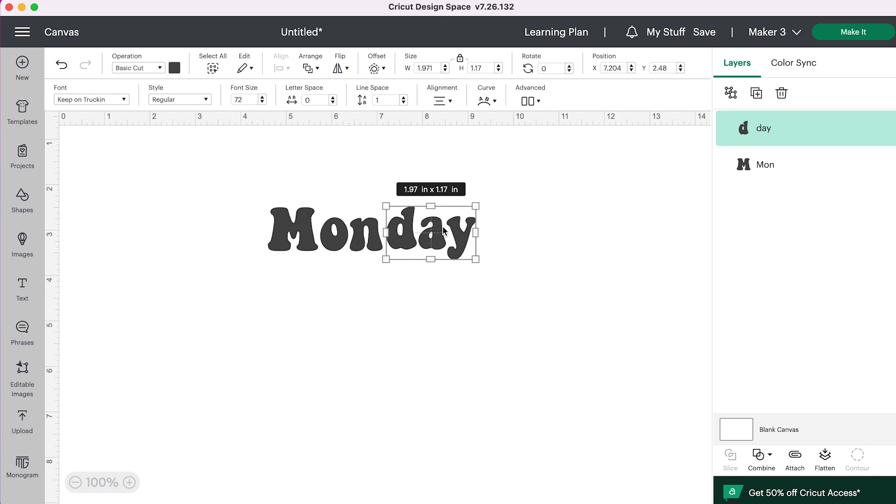
- Curve the "Mon" text into a gentle valley shape using a negative curve diameter
{"action": "left_click", "coordinate": [327, 239]}
{"action": "left_click", "coordinate": [494, 101]}
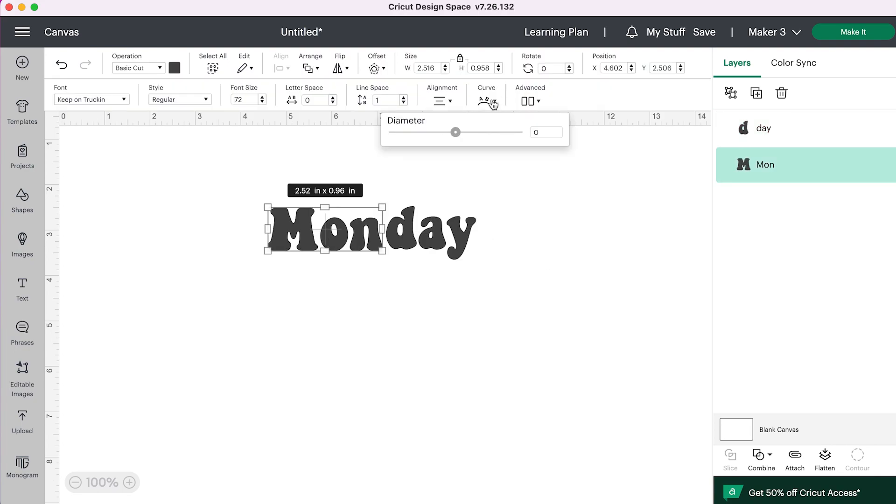
{"action": "left_click_drag", "start_coordinate": [456, 132], "coordinate": [424, 133]}
- Raise "day" to follow the end of "Mon", curve it into a gentle arch with a positive diameter, and fine-tune its spacing
{"action": "left_click", "coordinate": [449, 238]}
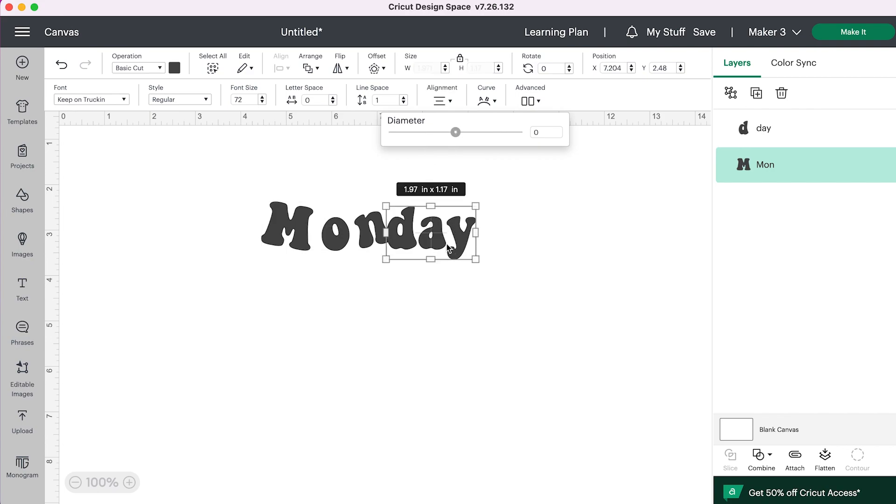
{"action": "left_click_drag", "start_coordinate": [451, 240], "coordinate": [459, 225]}
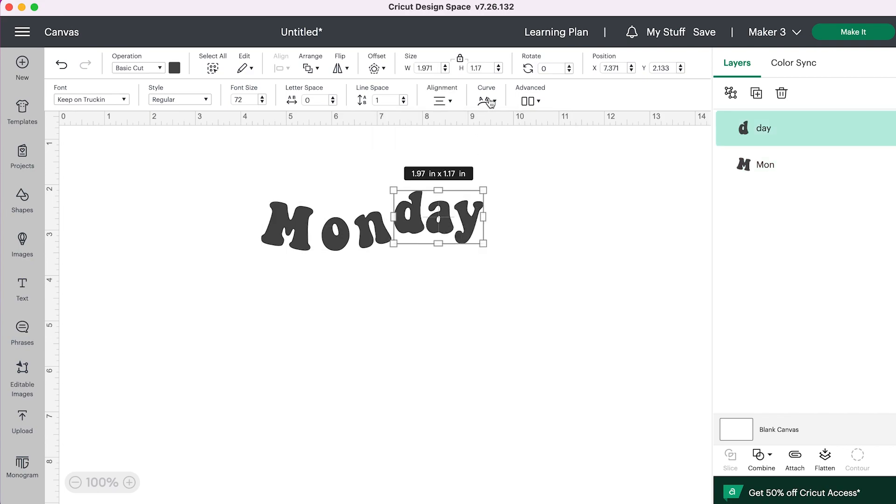
{"action": "left_click", "coordinate": [495, 105]}
{"action": "left_click_drag", "start_coordinate": [460, 132], "coordinate": [486, 133]}
{"action": "left_click", "coordinate": [552, 220]}
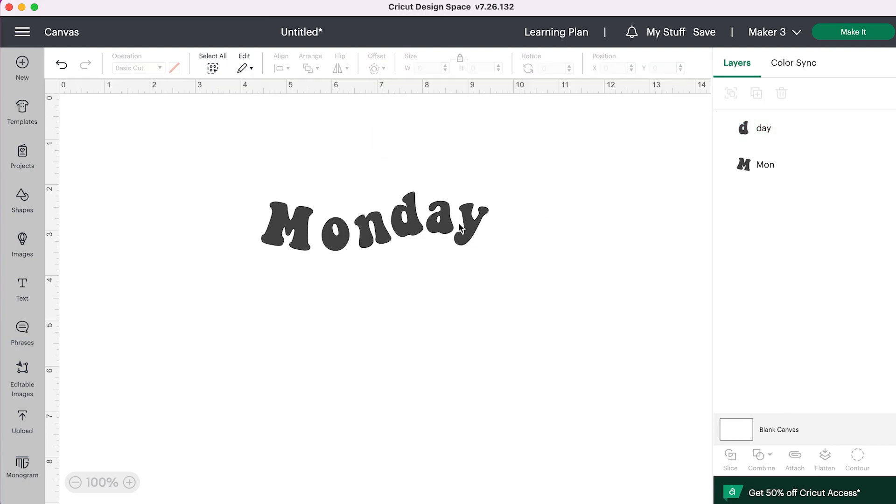
{"action": "left_click_drag", "start_coordinate": [465, 228], "coordinate": [467, 225]}
{"action": "left_click", "coordinate": [513, 287]}
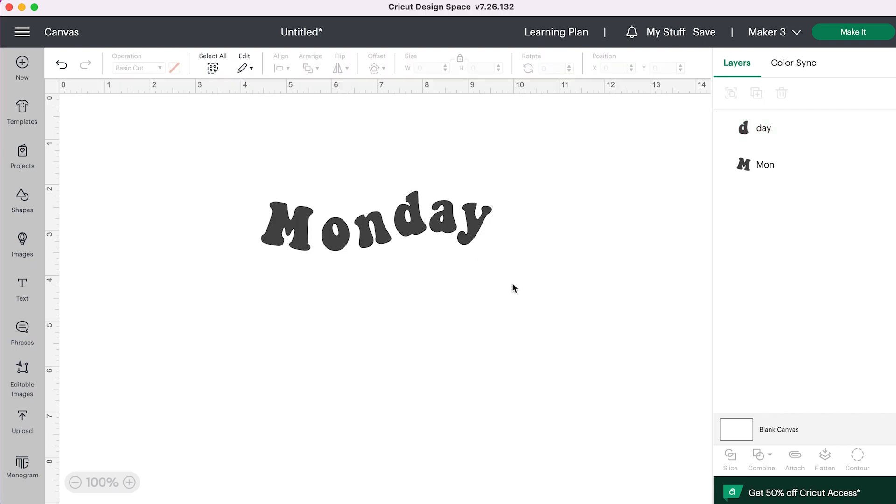
- Duplicate both parts of the wavy Monday lettering and place the copy directly below the original
{"action": "left_click_drag", "start_coordinate": [204, 175], "coordinate": [561, 302]}
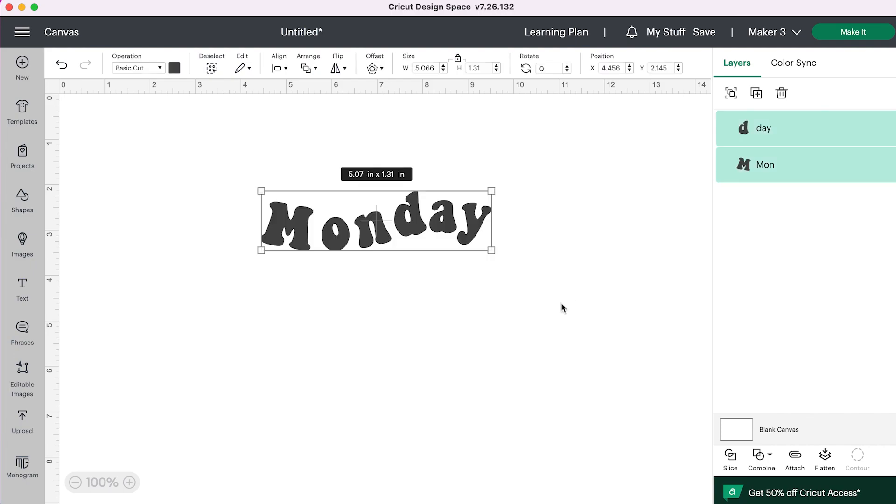
{"action": "key", "text": "super+v"}
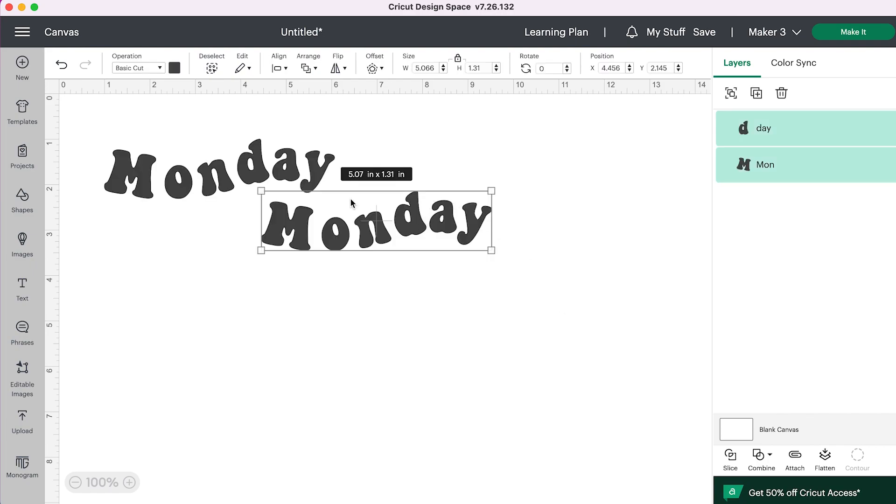
{"action": "left_click_drag", "start_coordinate": [283, 164], "coordinate": [439, 275]}
{"action": "left_click", "coordinate": [435, 396]}
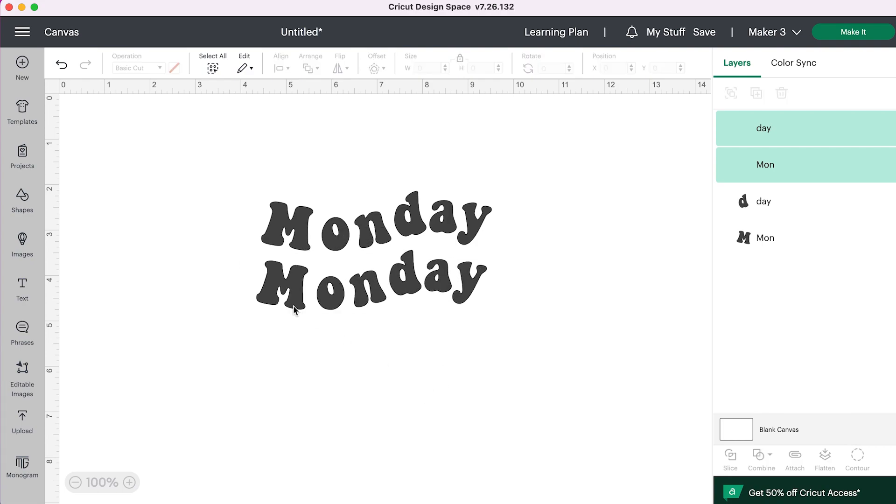
{"action": "left_click", "coordinate": [294, 307]}
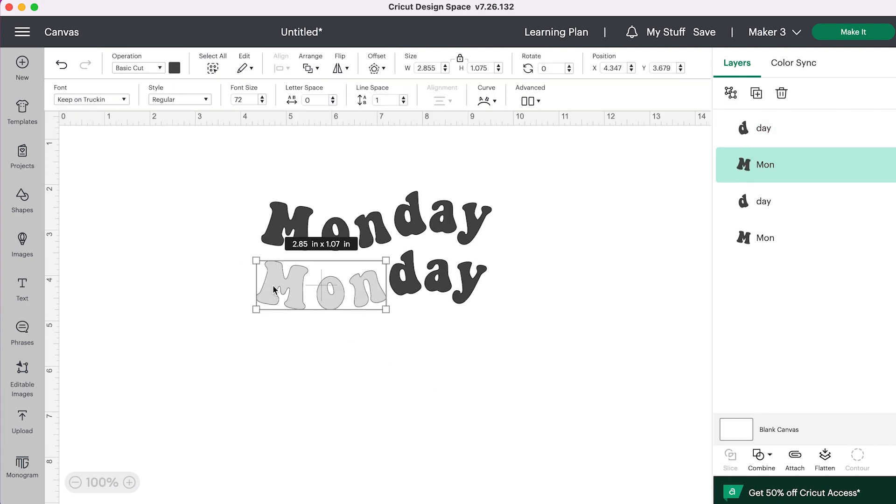
{"action": "double_click", "coordinate": [274, 289]}
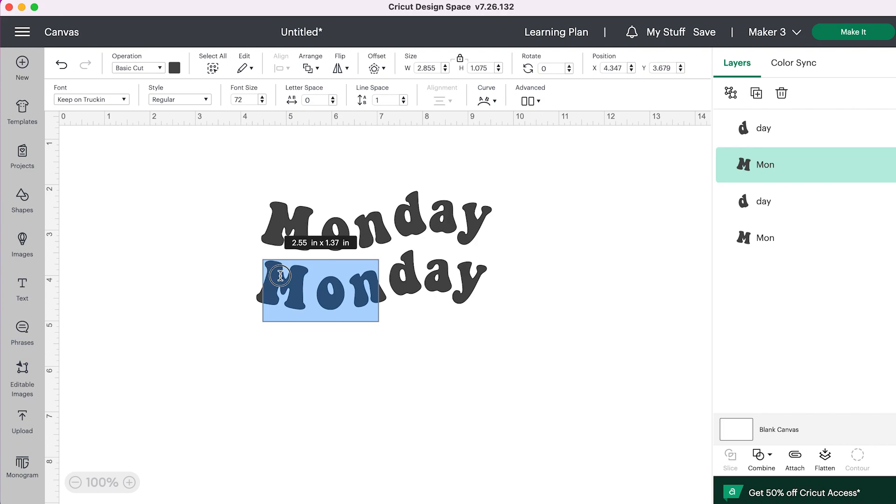
{"action": "left_click_drag", "start_coordinate": [276, 278], "coordinate": [361, 287]}
{"action": "key", "text": "super+z"}
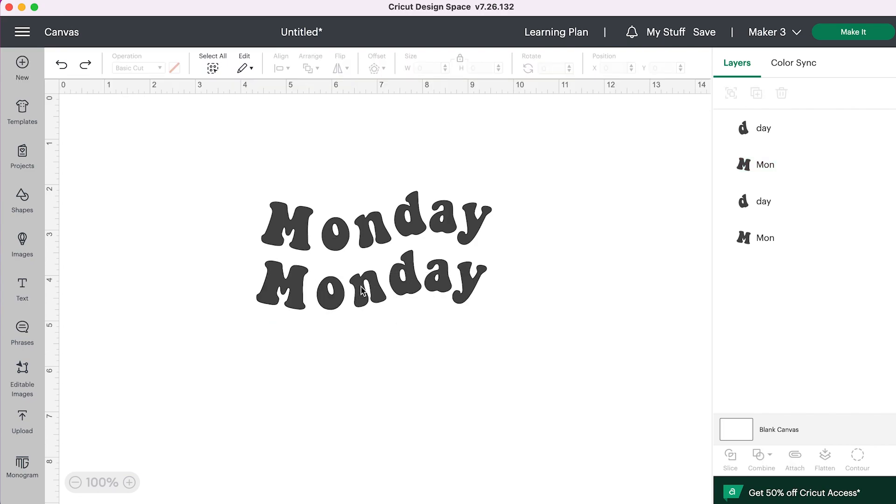
- Change "Mon" in the lower copy to "Tues" so that the second line reads Tuesday
{"action": "left_click", "coordinate": [362, 290]}
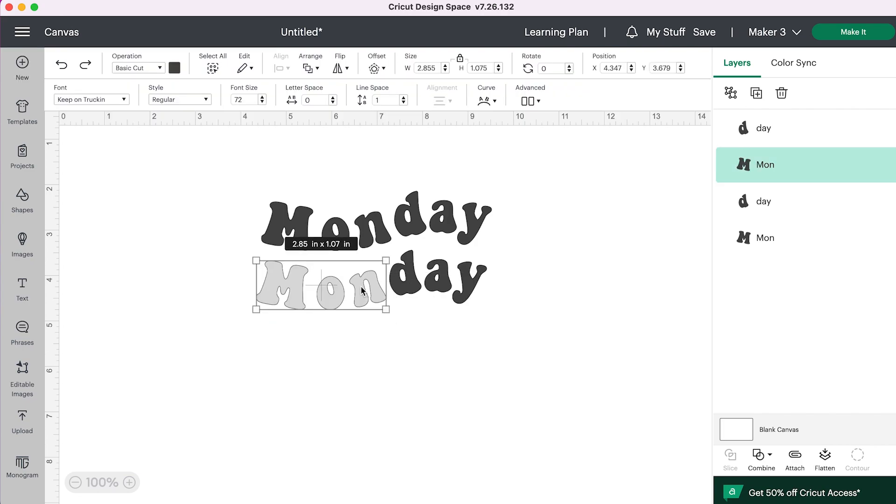
{"action": "double_click", "coordinate": [362, 289]}
{"action": "type", "text": "Tues"}
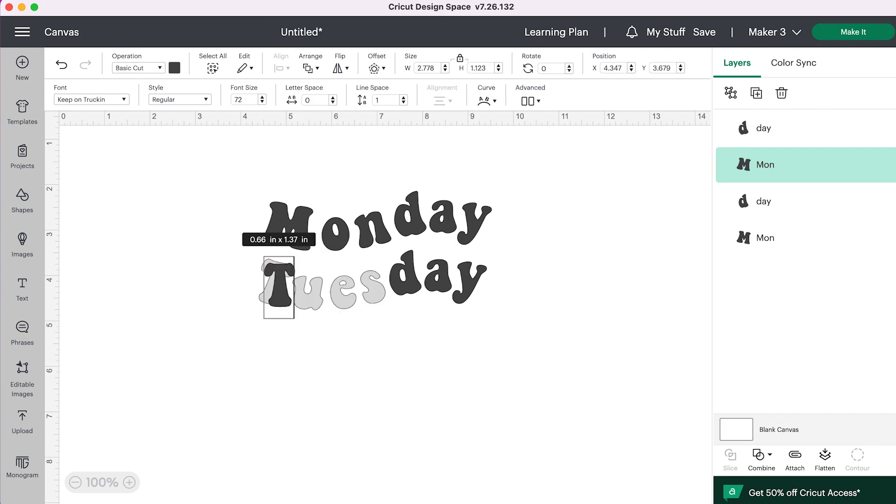
{"action": "left_click", "coordinate": [330, 432]}
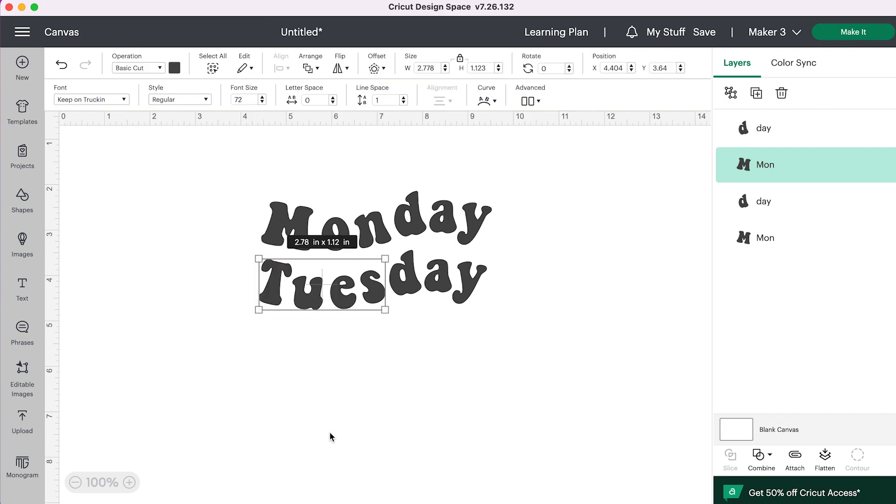
{"action": "left_click", "coordinate": [298, 379]}
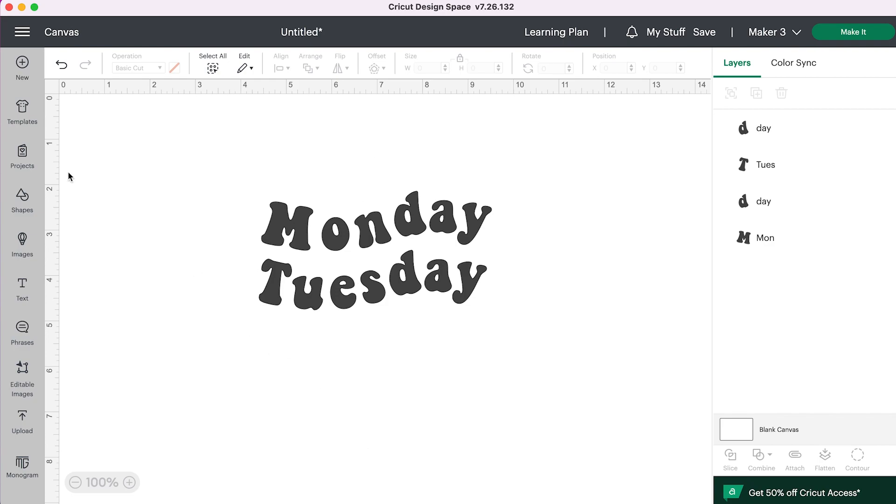
- Duplicate both parts of the Tuesday lettering to make a third line reading Wednesday
{"action": "left_click_drag", "start_coordinate": [221, 294], "coordinate": [564, 332]}
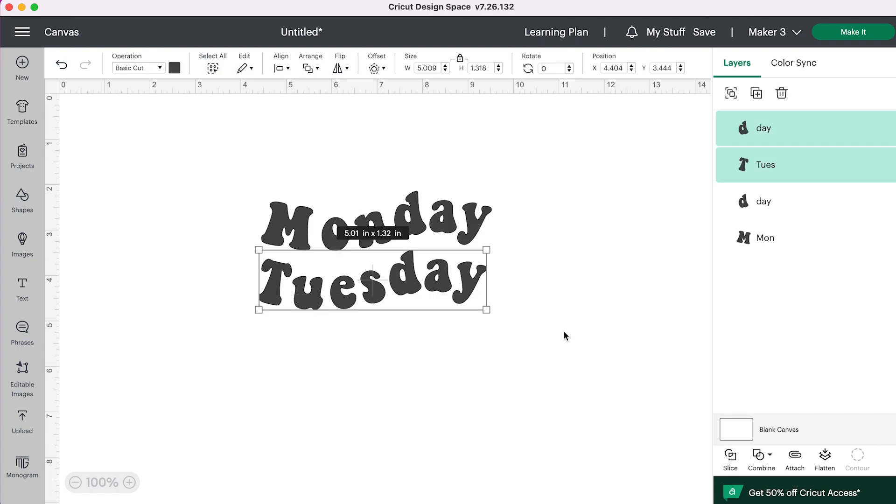
{"action": "key", "text": "super+c"}
{"action": "key", "text": "super+v"}
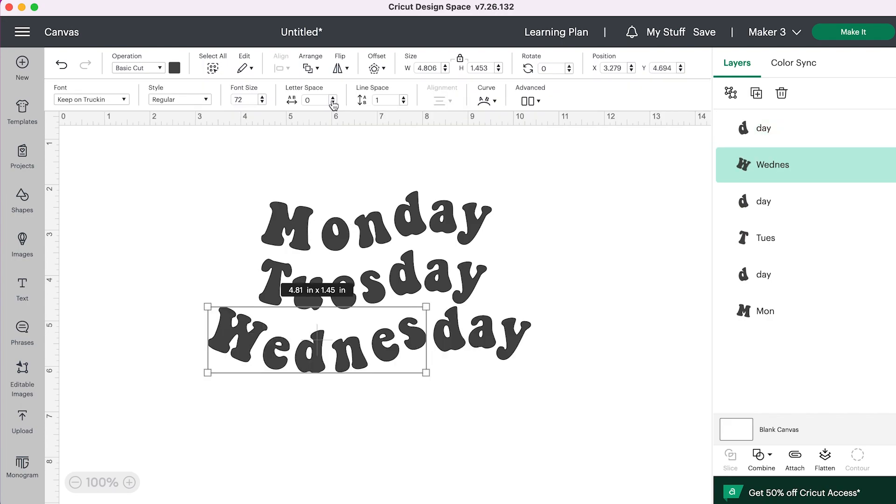
- Tighten the letter spacing of "Wednes" to -0.4
{"action": "left_click", "coordinate": [333, 103]}
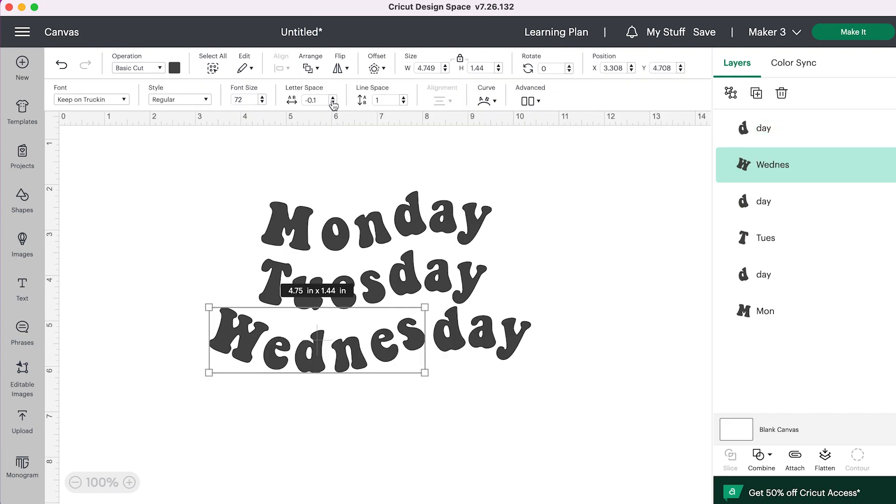
{"action": "left_click", "coordinate": [333, 102]}
{"action": "left_click", "coordinate": [333, 103]}
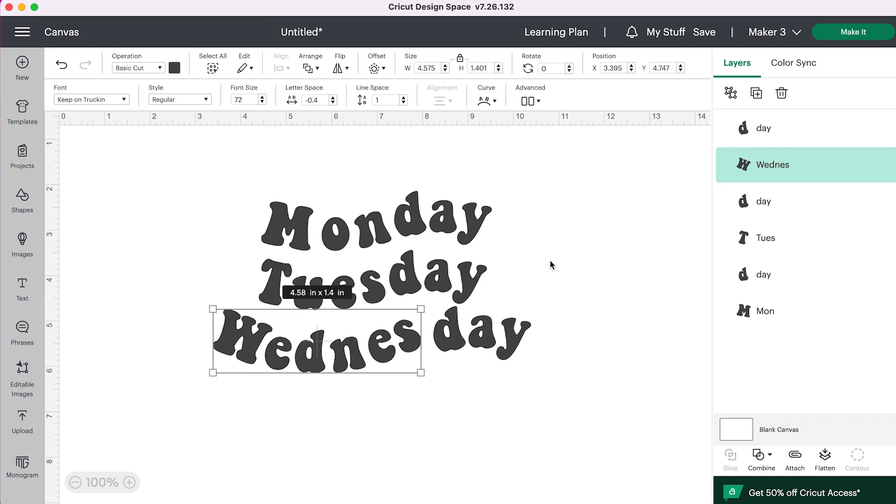
{"action": "left_click", "coordinate": [590, 272]}
- Reposition "Wednes" and its "day" so that the two parts join closely as one flowing word
{"action": "mouse_move", "coordinate": [387, 350]}
{"action": "left_mouse_down"}
{"action": "mouse_move", "coordinate": [390, 357]}
{"action": "mouse_move", "coordinate": [375, 355]}
{"action": "left_mouse_up"}
{"action": "left_click_drag", "start_coordinate": [518, 345], "coordinate": [488, 345]}
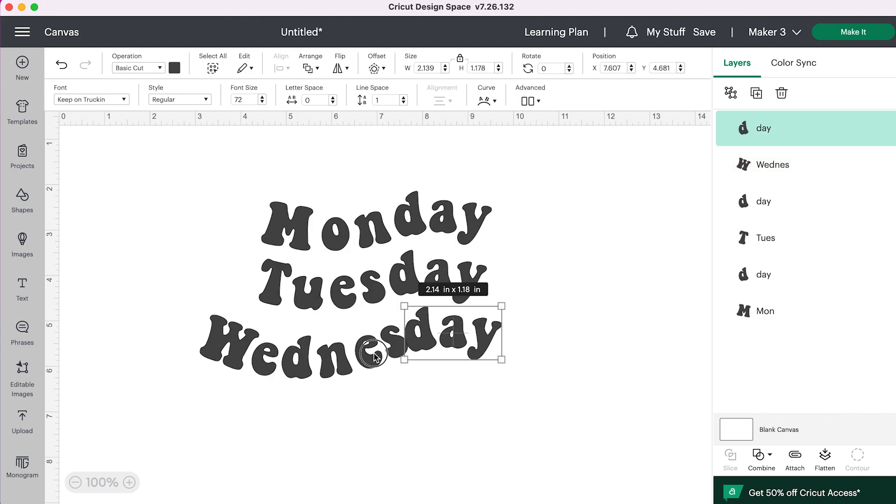
{"action": "left_click_drag", "start_coordinate": [385, 354], "coordinate": [378, 354]}
- Flatten the curve of "Wednes" slightly by setting its diameter to -8.902
{"action": "left_click", "coordinate": [487, 101]}
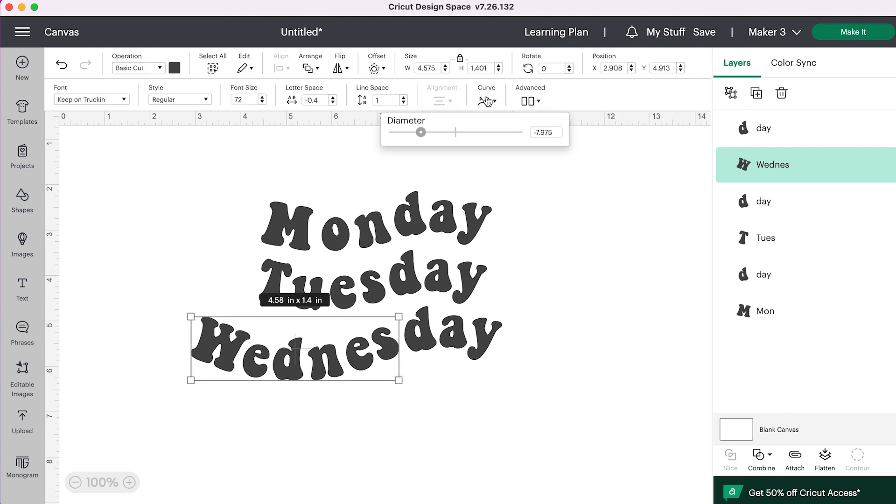
{"action": "left_click_drag", "start_coordinate": [421, 133], "coordinate": [424, 136]}
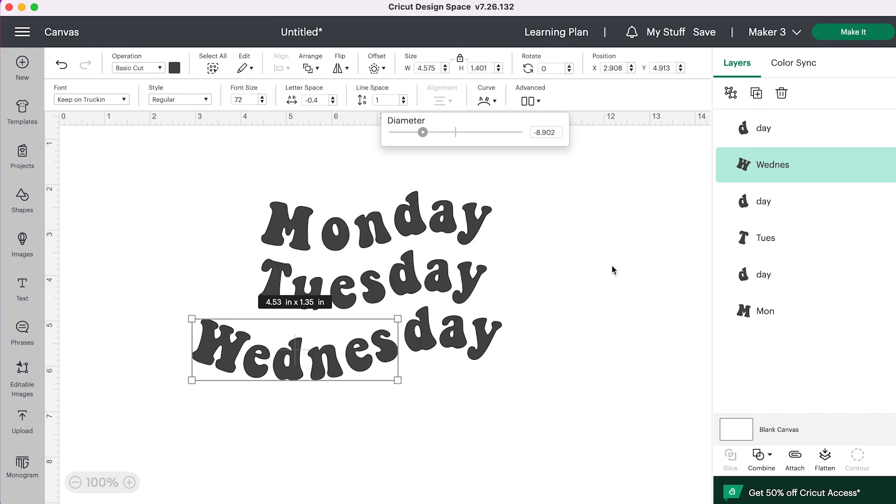
{"action": "left_click", "coordinate": [612, 265]}
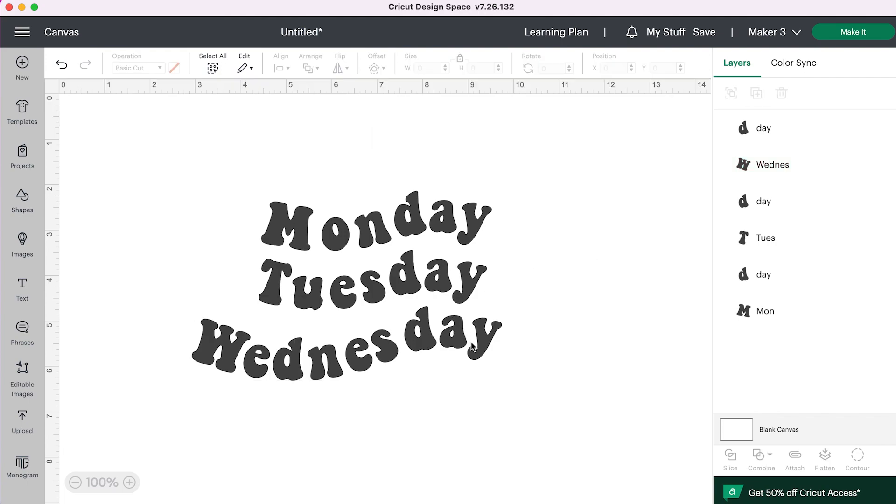
- Replace the two-part third line with a single new text object reading "Wednesday"
{"action": "left_click_drag", "start_coordinate": [464, 329], "coordinate": [456, 344]}
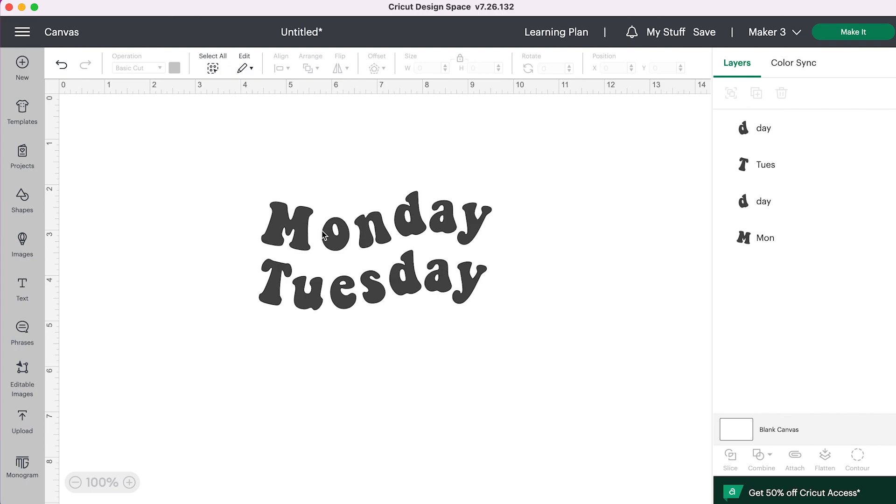
{"action": "left_click", "coordinate": [22, 289]}
{"action": "left_click", "coordinate": [223, 389]}
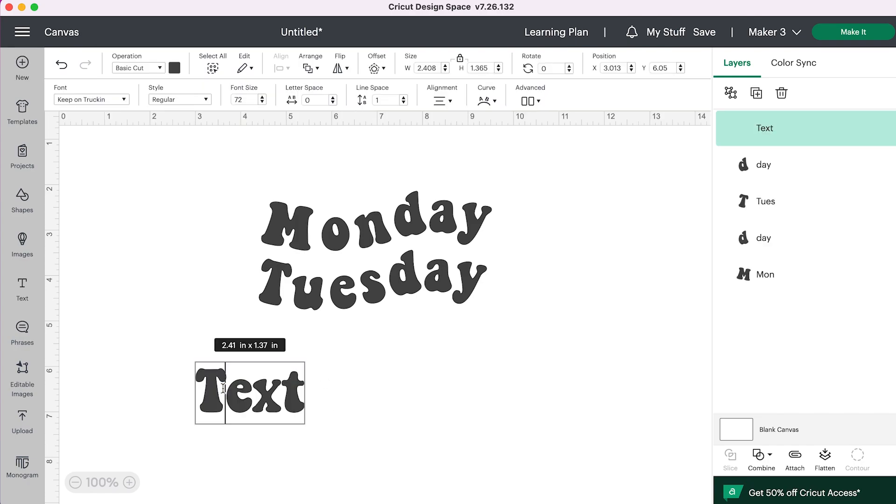
{"action": "type", "text": "Wednesday"}
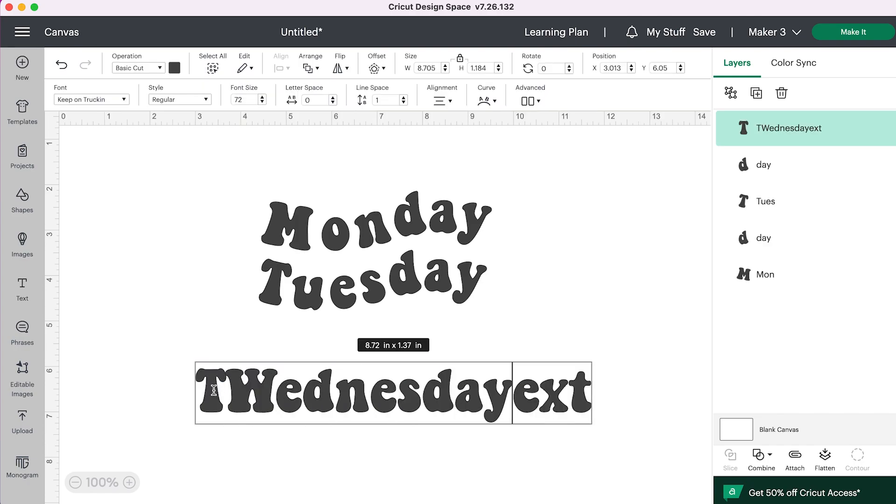
{"action": "left_click_drag", "start_coordinate": [199, 392], "coordinate": [219, 394]}
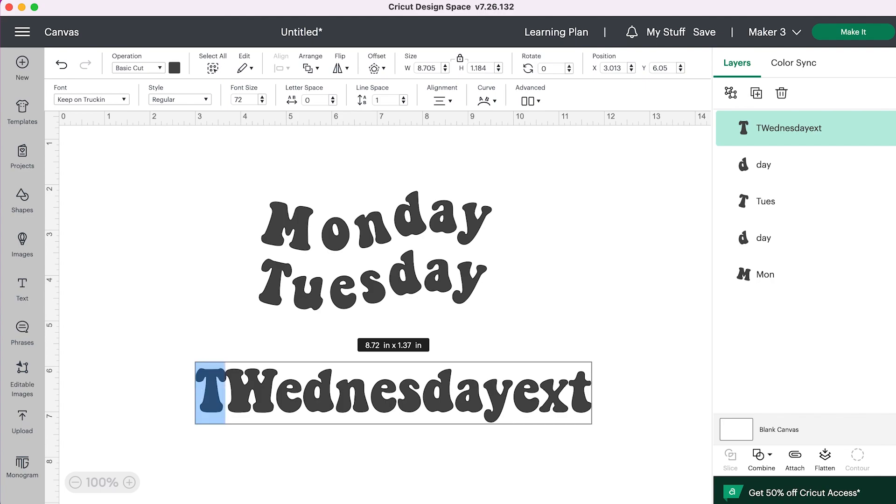
{"action": "key", "text": "BackSpace"}
{"action": "left_click_drag", "start_coordinate": [488, 403], "coordinate": [572, 414]}
{"action": "key", "text": "BackSpace"}
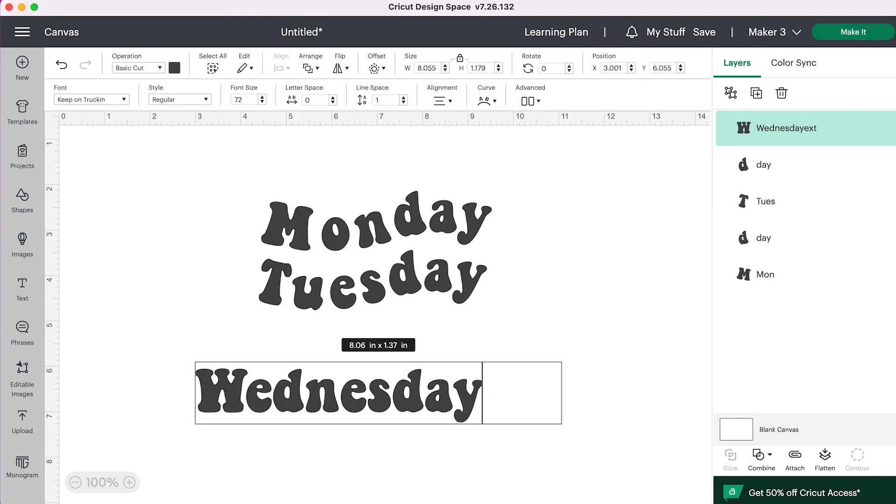
{"action": "left_click", "coordinate": [84, 191]}
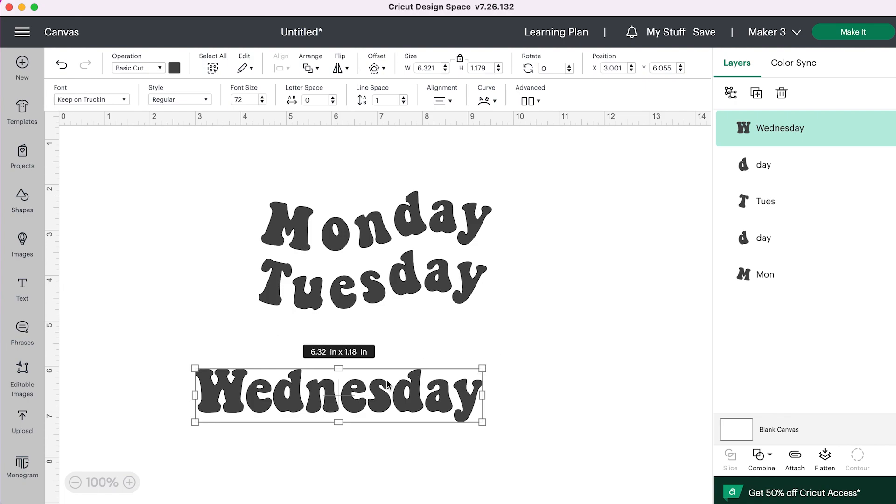
- Place the new "Wednesday" text beneath Tuesday and scale it down to about 5.2 in wide
{"action": "left_click_drag", "start_coordinate": [387, 384], "coordinate": [437, 350]}
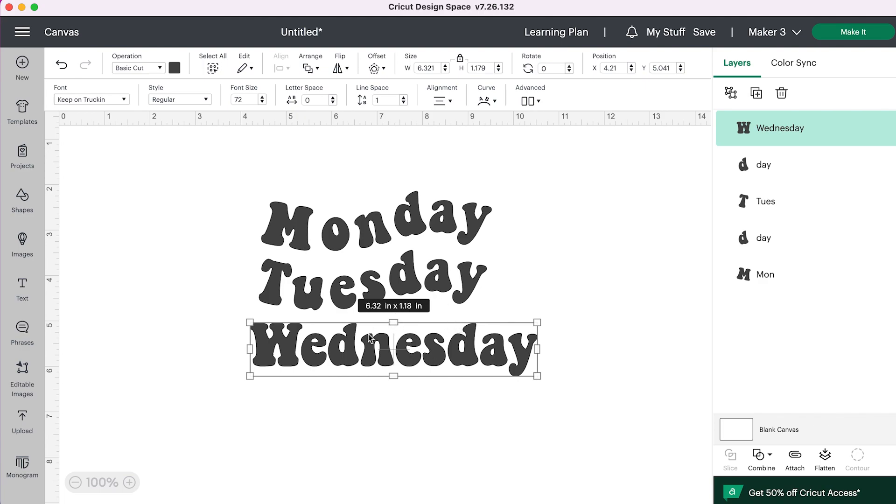
{"action": "left_click_drag", "start_coordinate": [538, 376], "coordinate": [455, 358]}
{"action": "left_click", "coordinate": [566, 277]}
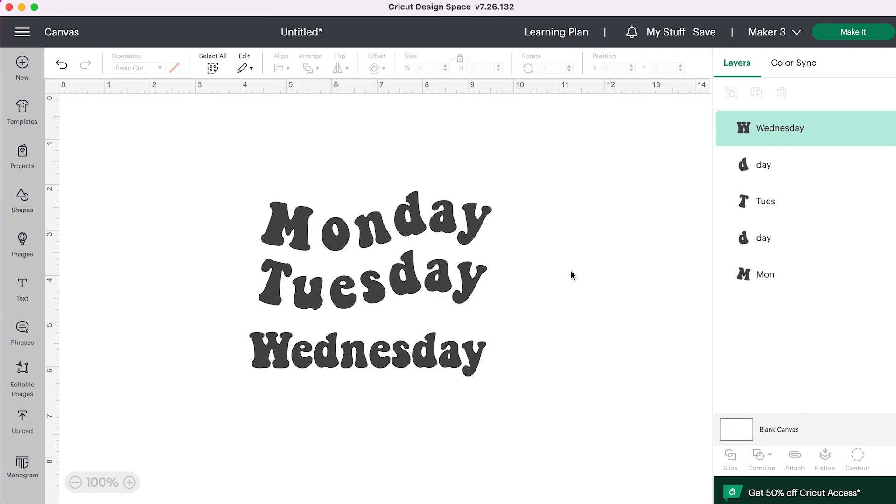
- Curve the Wednesday text very slightly upwards at its ends with a diameter of -55.331
{"action": "left_click", "coordinate": [391, 359]}
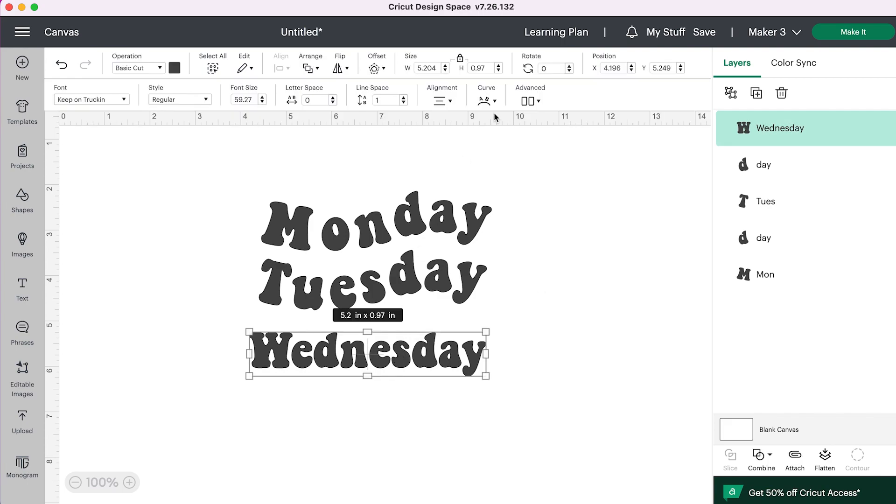
{"action": "left_click", "coordinate": [487, 102]}
{"action": "left_click_drag", "start_coordinate": [456, 135], "coordinate": [456, 135]}
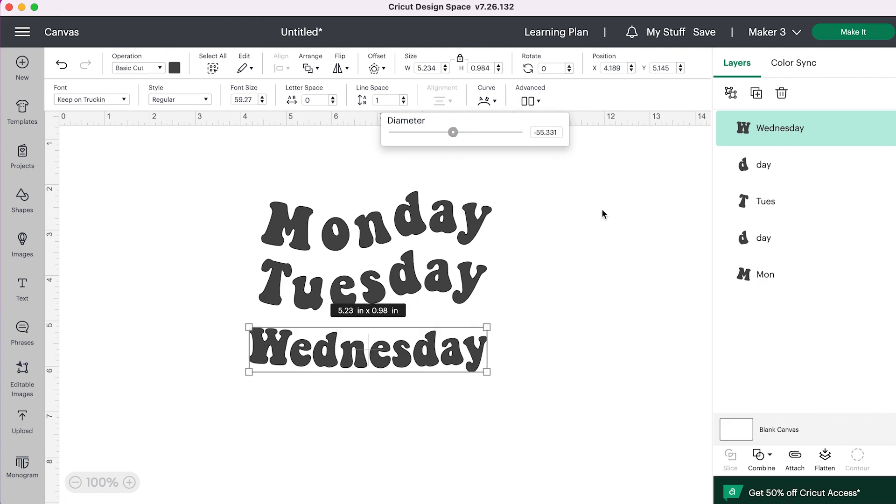
{"action": "left_click", "coordinate": [568, 201]}
- Ungroup the curved Wednesday text to individual letters
{"action": "left_click", "coordinate": [412, 358]}
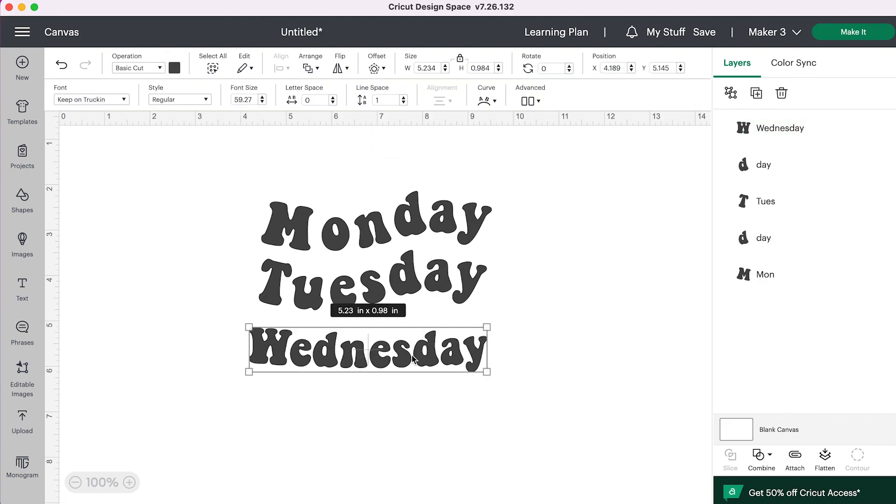
{"action": "left_click", "coordinate": [539, 102]}
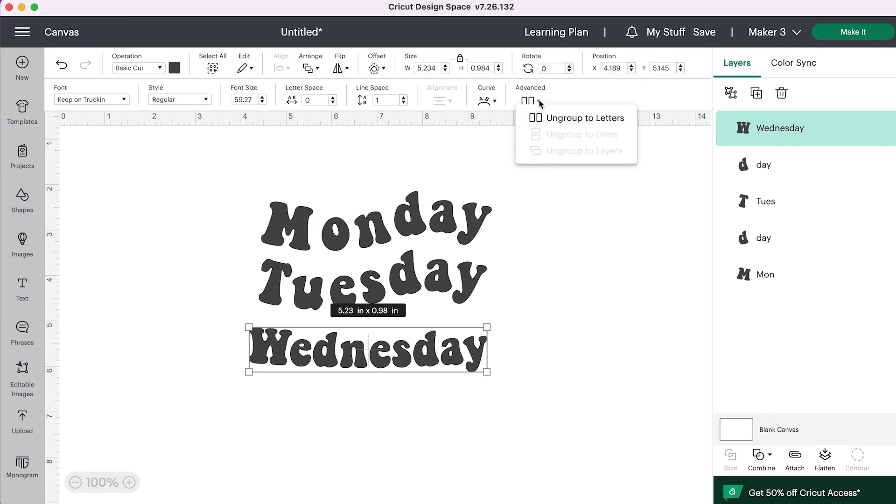
{"action": "left_click", "coordinate": [551, 119]}
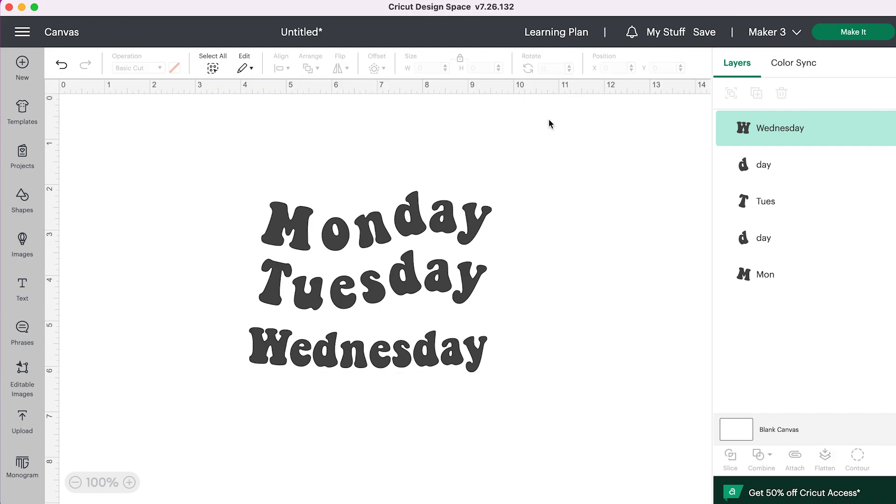
{"action": "left_click", "coordinate": [468, 358]}
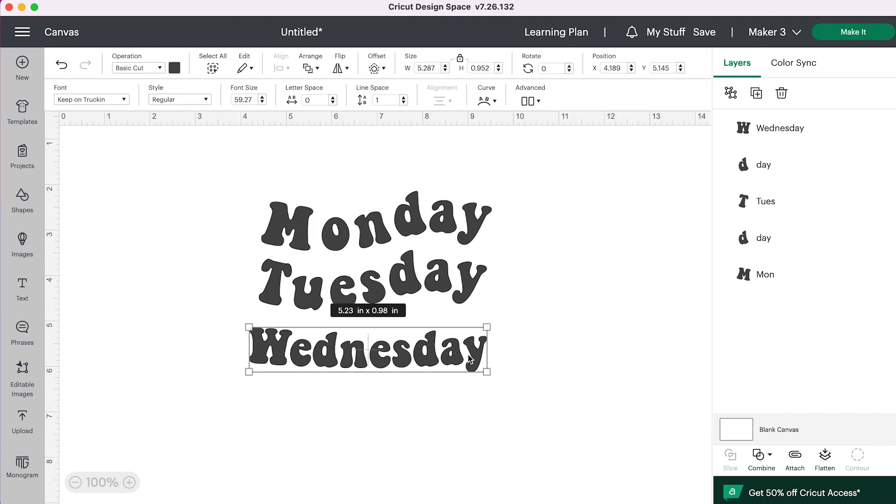
{"action": "left_click", "coordinate": [553, 359]}
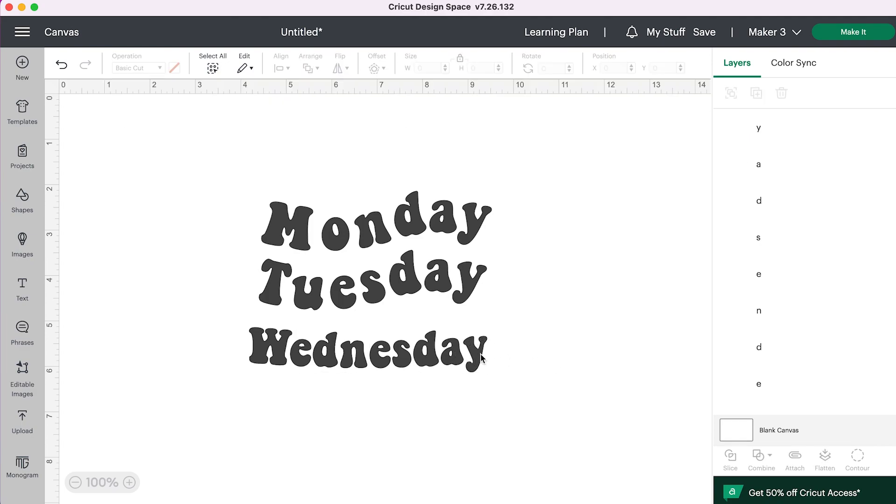
- Enlarge the final "y" of Wednesday to about 0.70 x 1.04 in and the "a" to about 0.71 x 0.86 in
{"action": "left_click", "coordinate": [481, 355]}
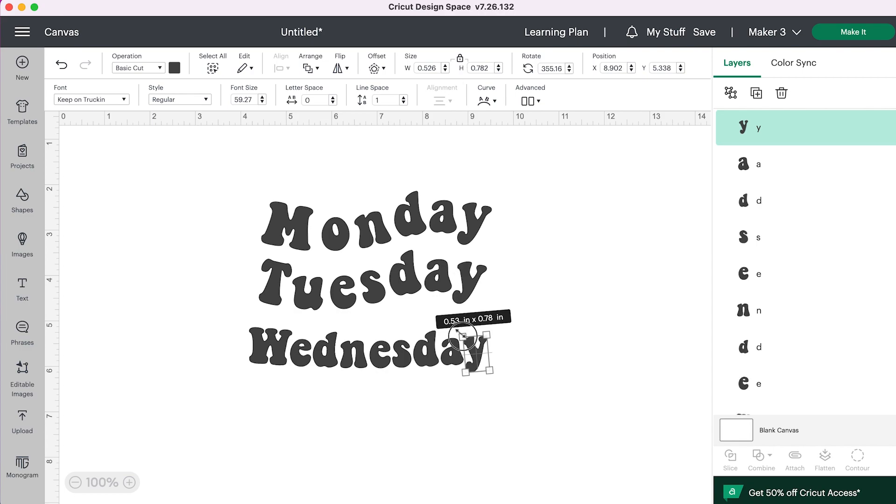
{"action": "left_click_drag", "start_coordinate": [460, 333], "coordinate": [453, 327]}
{"action": "left_click_drag", "start_coordinate": [477, 356], "coordinate": [481, 357]}
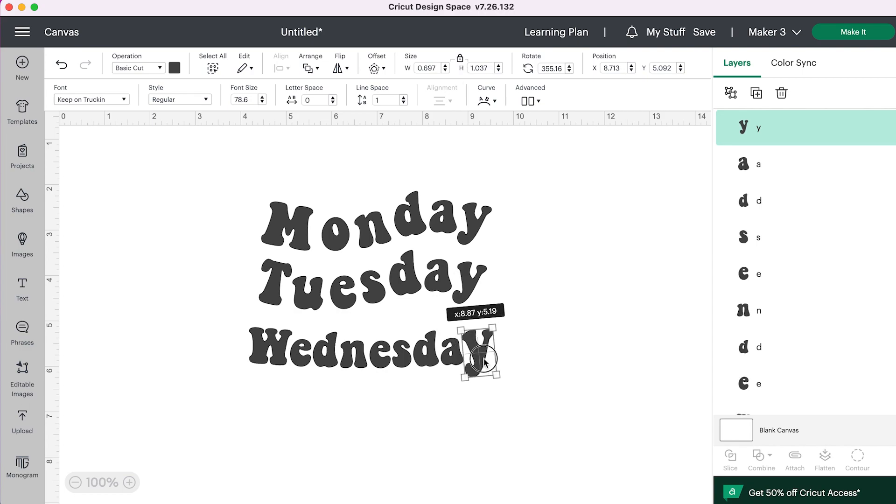
{"action": "left_click", "coordinate": [452, 349]}
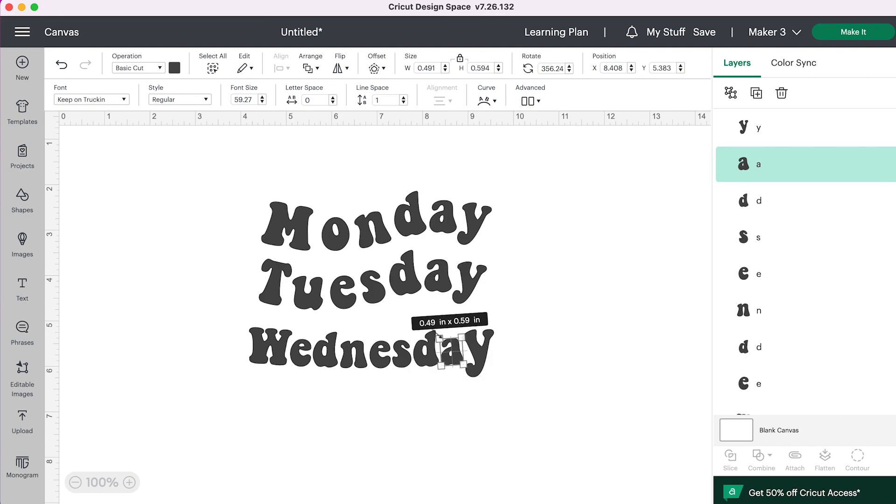
{"action": "left_click_drag", "start_coordinate": [439, 336], "coordinate": [429, 326]}
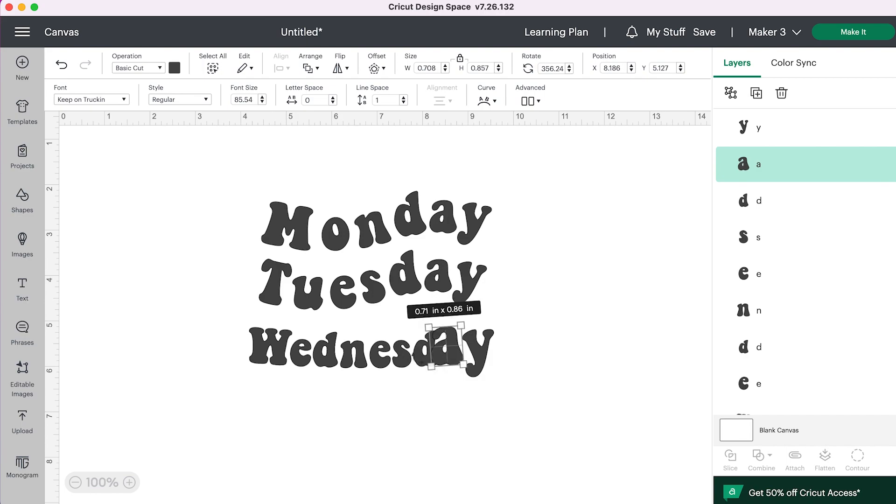
- Shrink the "Wednes" letters slightly and enlarge the "d" of "day" so that it stands taller than its neighbours
{"action": "left_click_drag", "start_coordinate": [217, 336], "coordinate": [400, 377]}
{"action": "left_click", "coordinate": [419, 365]}
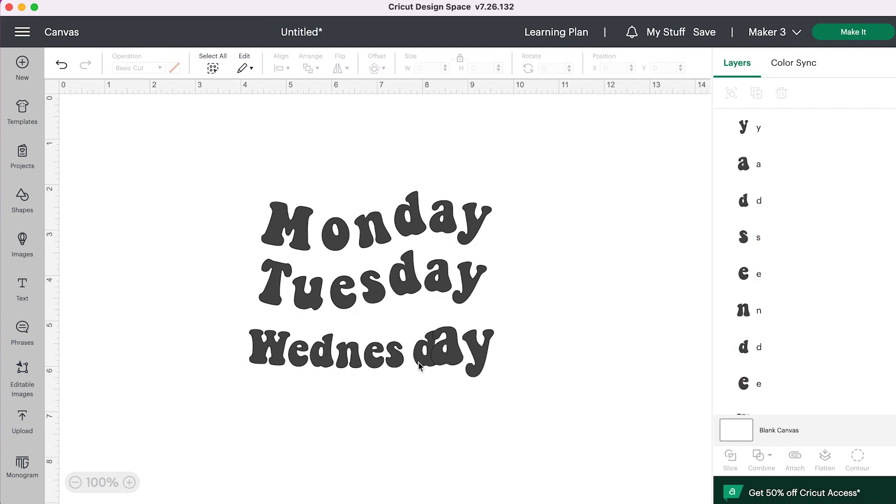
{"action": "left_click", "coordinate": [419, 342]}
{"action": "left_click_drag", "start_coordinate": [413, 332], "coordinate": [401, 322]}
- Enlarge the "s" of Wednesday and space out the enlarged end letters so that none of them overlap
{"action": "left_click", "coordinate": [395, 355]}
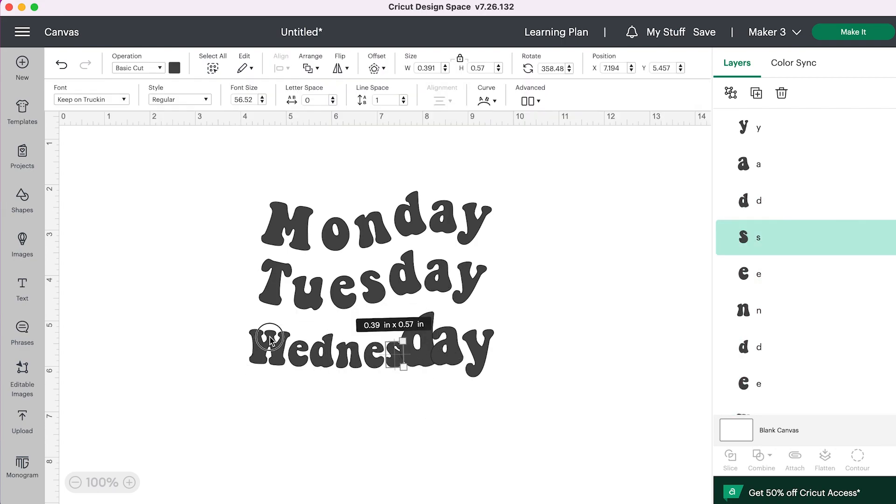
{"action": "left_click", "coordinate": [270, 337], "text": "shift"}
{"action": "left_click_drag", "start_coordinate": [387, 370], "coordinate": [423, 349]}
{"action": "left_click", "coordinate": [325, 398]}
{"action": "left_click", "coordinate": [359, 355]}
{"action": "left_click", "coordinate": [522, 345]}
{"action": "left_click", "coordinate": [421, 346]}
- Scale all the Wednesday letters down together to roughly match the width of the Tuesday line
{"action": "left_click_drag", "start_coordinate": [537, 377], "coordinate": [233, 351]}
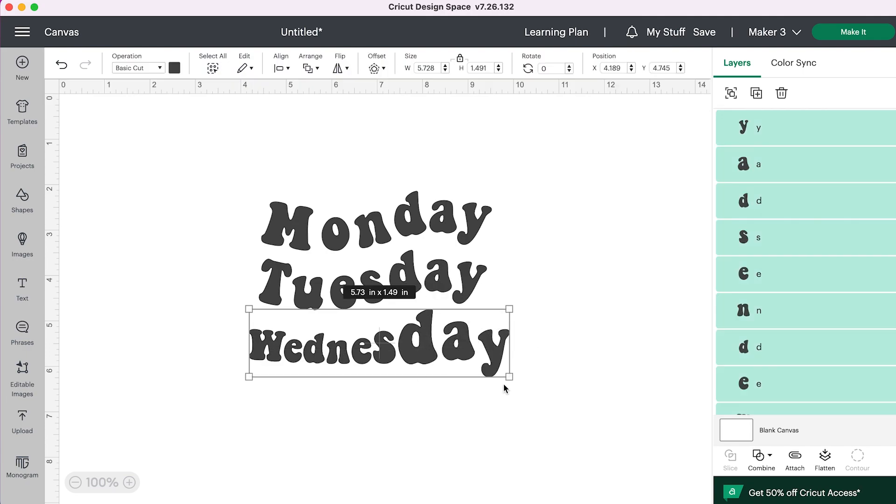
{"action": "left_click_drag", "start_coordinate": [509, 378], "coordinate": [485, 371]}
{"action": "left_click", "coordinate": [271, 372]}
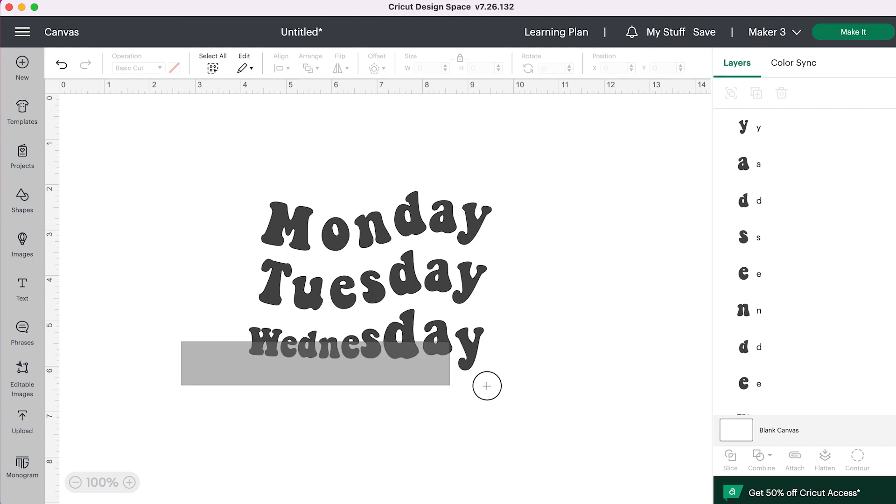
- Enlarge the "W" of Wednesday and shift the whole word to sit centred under Tuesday
{"action": "left_click", "coordinate": [262, 345]}
{"action": "left_click_drag", "start_coordinate": [251, 329], "coordinate": [238, 324]}
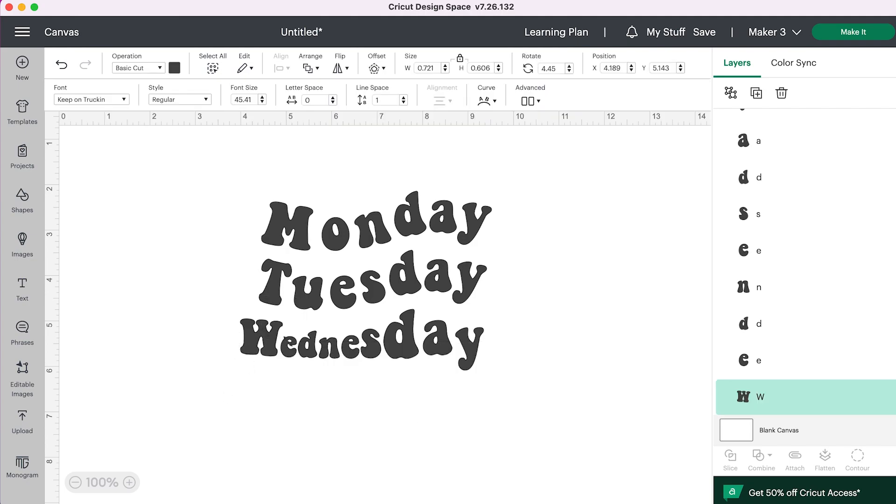
{"action": "left_click", "coordinate": [224, 362]}
{"action": "left_click_drag", "start_coordinate": [224, 363], "coordinate": [477, 321]}
{"action": "left_click_drag", "start_coordinate": [411, 343], "coordinate": [420, 340]}
{"action": "left_click", "coordinate": [566, 360]}
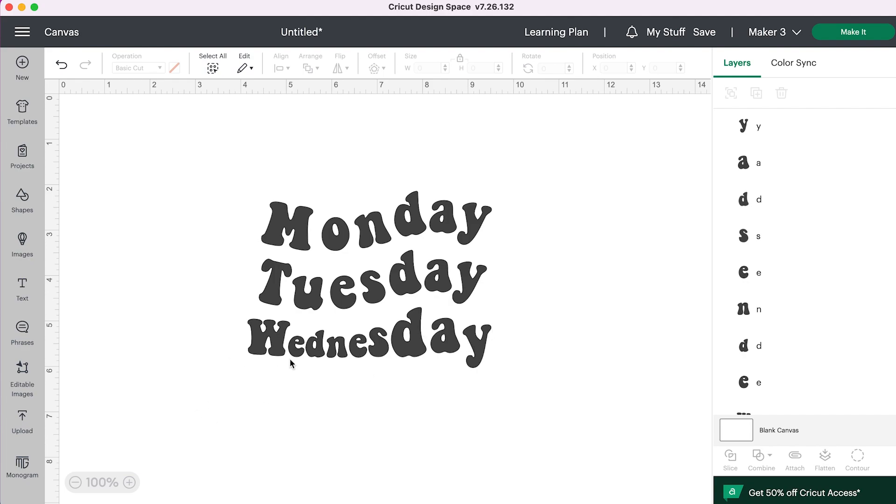
- Add a text object reading "Thursday" and place it directly below the Wednesday line
{"action": "left_click", "coordinate": [27, 293]}
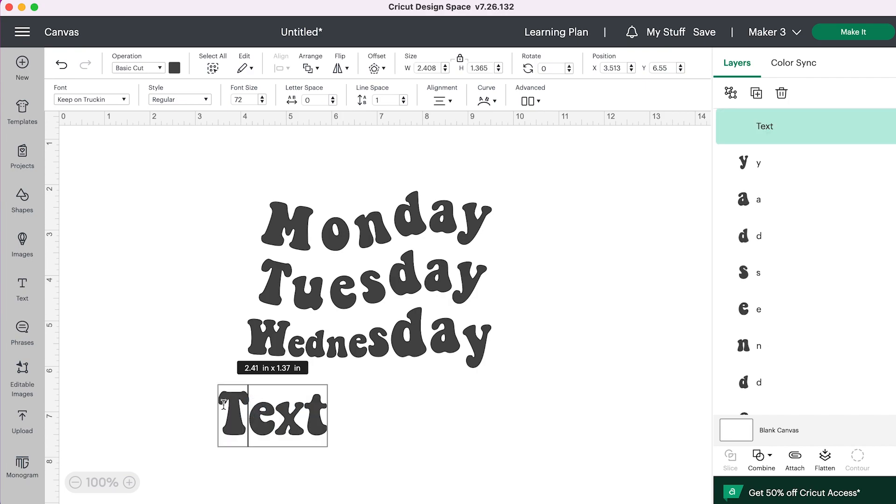
{"action": "type", "text": "Thursday"}
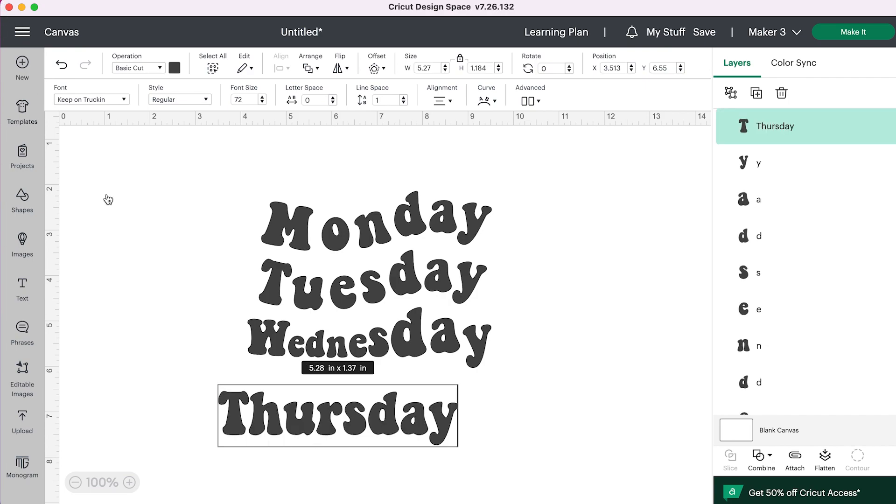
{"action": "key", "text": "Escape"}
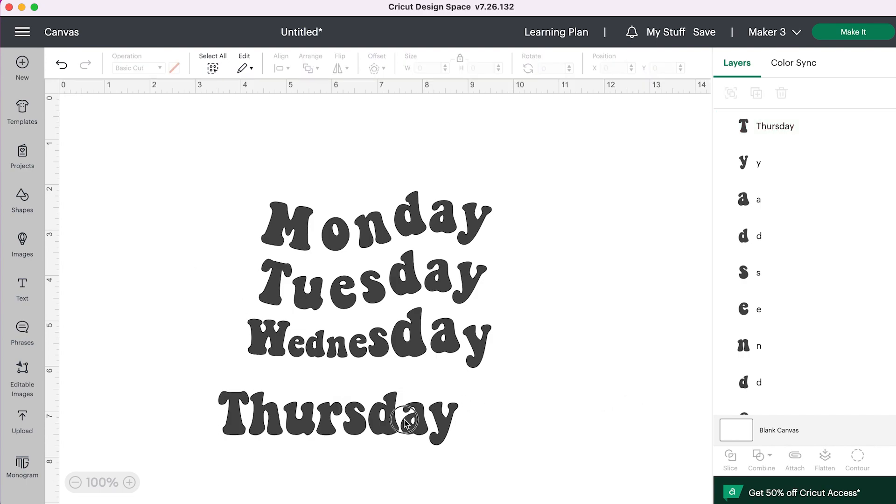
{"action": "left_click_drag", "start_coordinate": [406, 422], "coordinate": [435, 402]}
{"action": "left_click", "coordinate": [630, 383]}
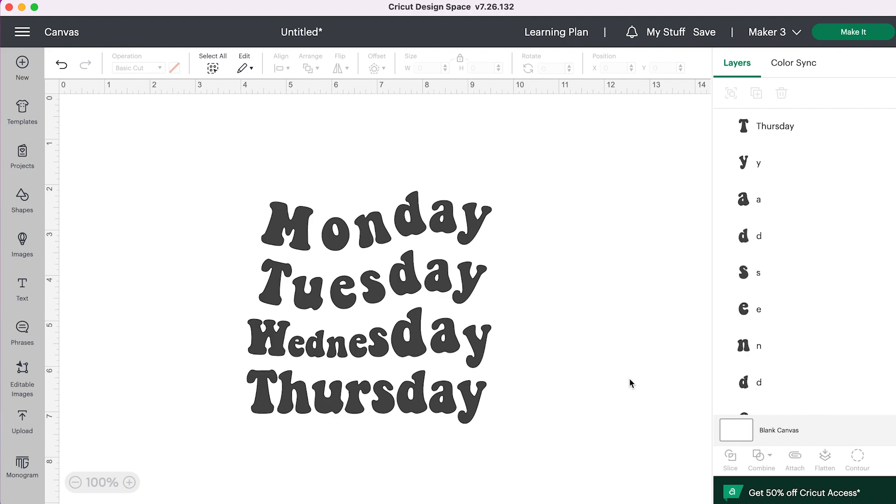
- Clear the canvas by deleting all the weekday lettering
{"action": "left_click_drag", "start_coordinate": [210, 163], "coordinate": [550, 478]}
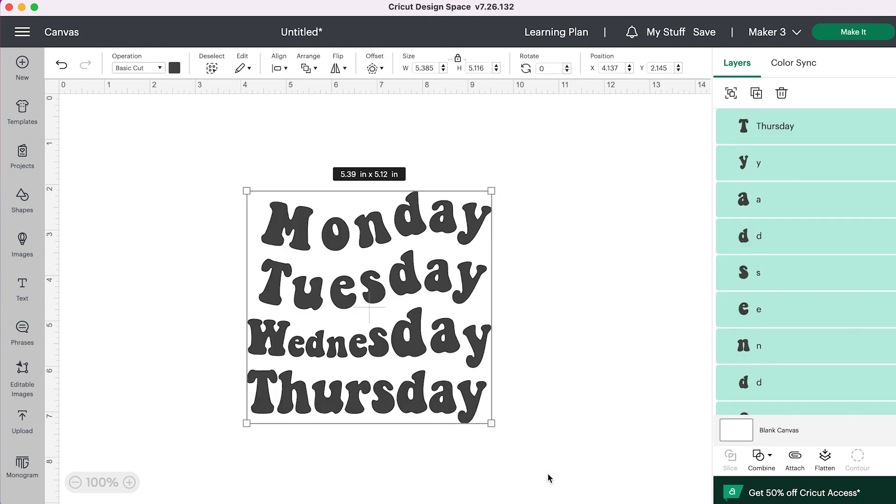
{"action": "key", "text": "Delete"}
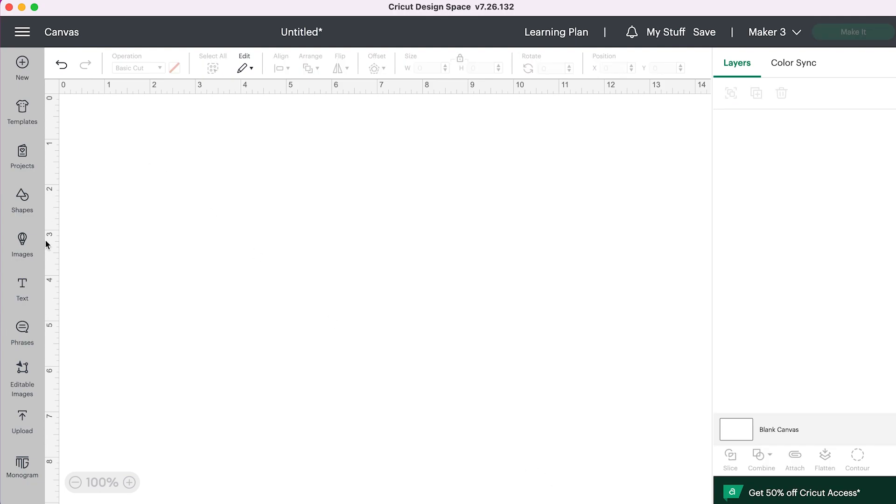
- Insert a circle shape enlarged to about 6.39 in across and colour it yellow
{"action": "left_click", "coordinate": [22, 201]}
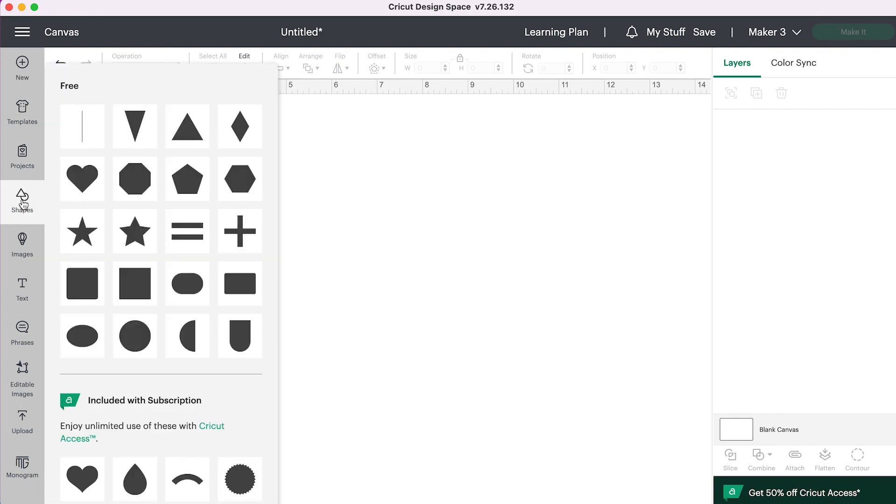
{"action": "left_click", "coordinate": [129, 328]}
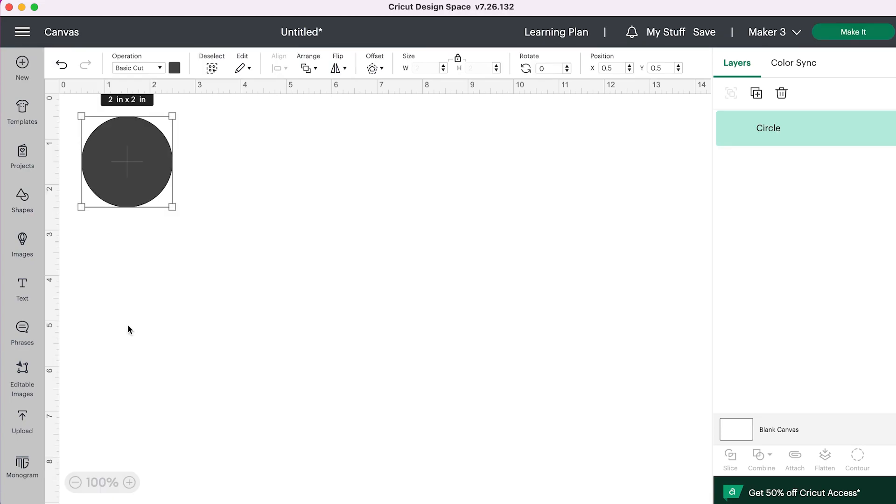
{"action": "left_click_drag", "start_coordinate": [172, 206], "coordinate": [372, 354]}
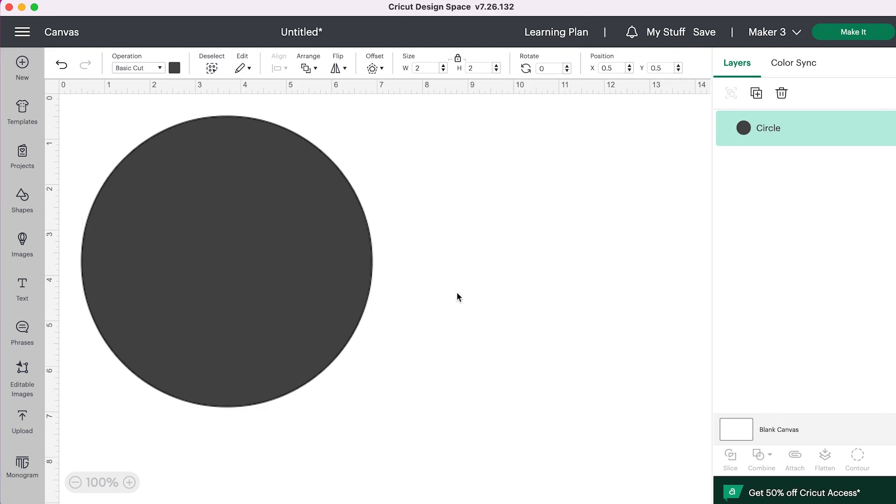
{"action": "left_click", "coordinate": [175, 69]}
{"action": "left_click", "coordinate": [268, 156]}
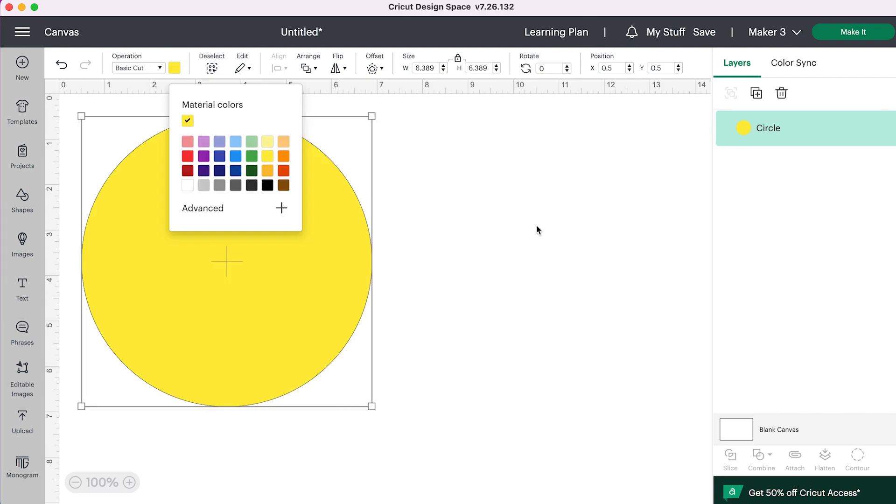
- Add a text object reading "February" over the lower part of the yellow circle
{"action": "left_click", "coordinate": [536, 226]}
{"action": "left_click", "coordinate": [26, 290]}
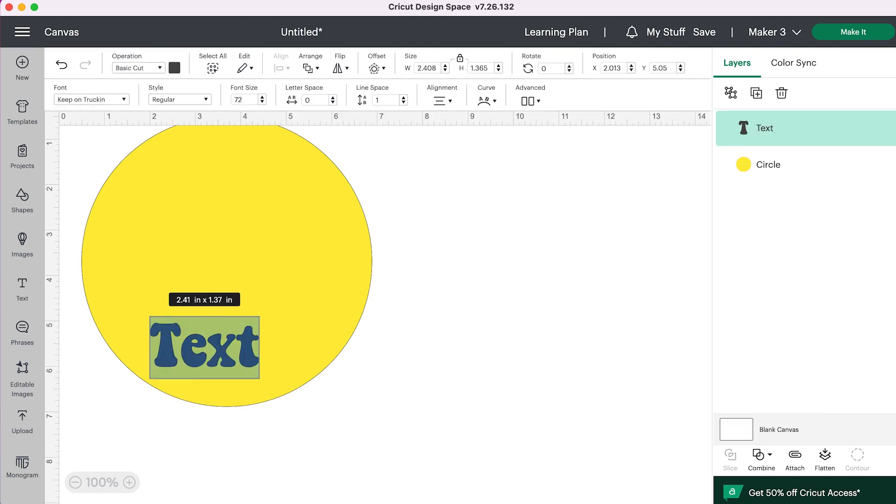
{"action": "type", "text": "Feb"}
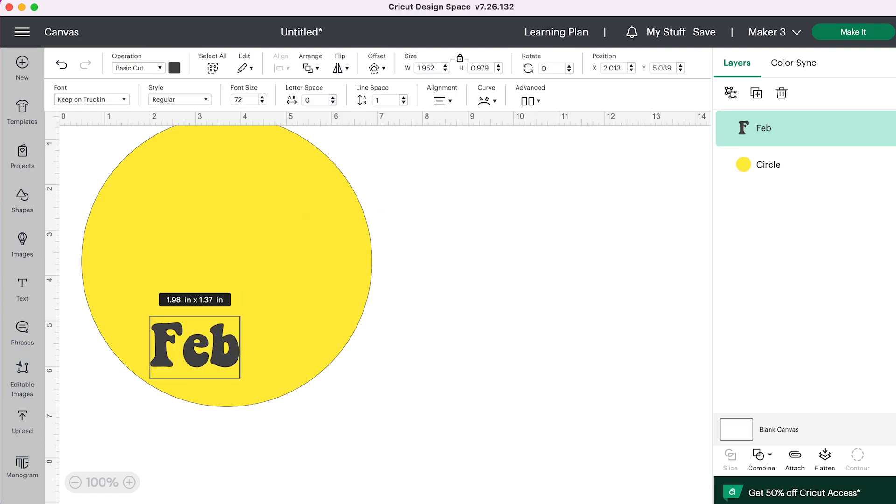
{"action": "type", "text": "ruary"}
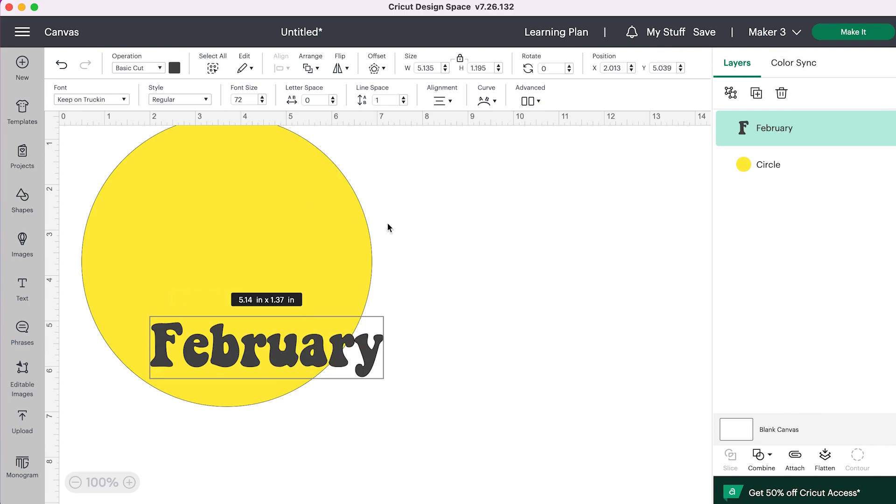
{"action": "left_click", "coordinate": [450, 287]}
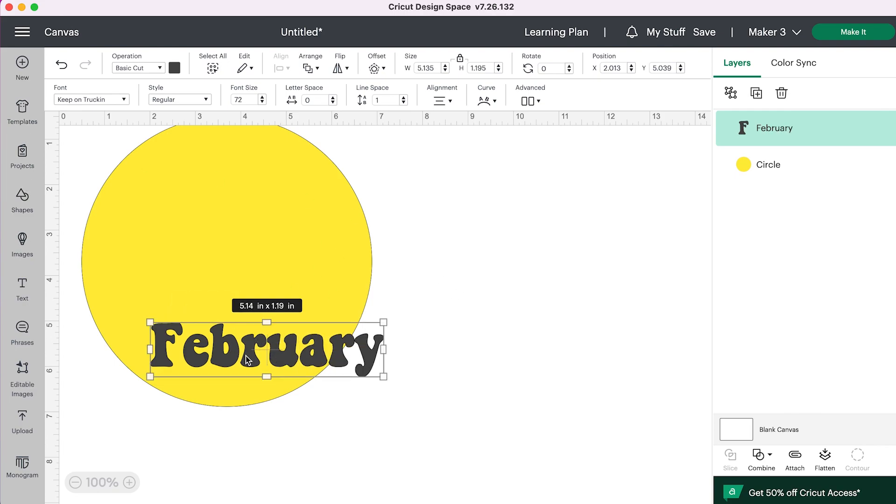
- Enlarge the "February" text to about 9.55 in wide and move it across the upper part of the circle
{"action": "left_click_drag", "start_coordinate": [383, 376], "coordinate": [612, 430]}
{"action": "left_click", "coordinate": [473, 394]}
{"action": "left_click_drag", "start_coordinate": [472, 395], "coordinate": [444, 198]}
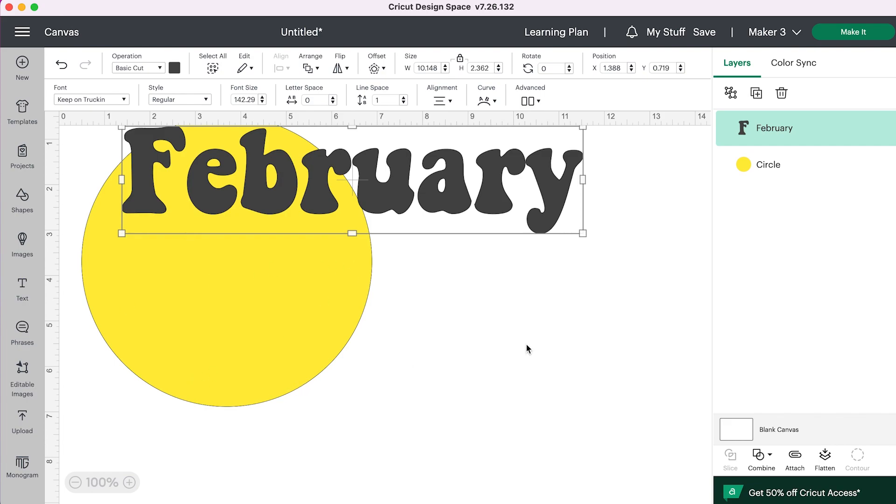
{"action": "left_click_drag", "start_coordinate": [582, 235], "coordinate": [557, 225]}
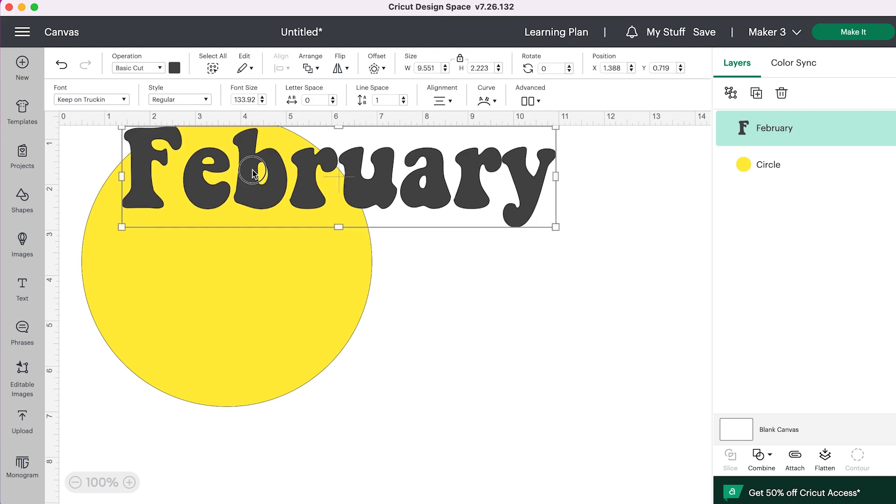
- Shift the circle and the "February" text down and to the right, and enlarge the text to about 9.67 in wide
{"action": "left_click_drag", "start_coordinate": [306, 211], "coordinate": [318, 223]}
{"action": "left_click_drag", "start_coordinate": [336, 310], "coordinate": [363, 350]}
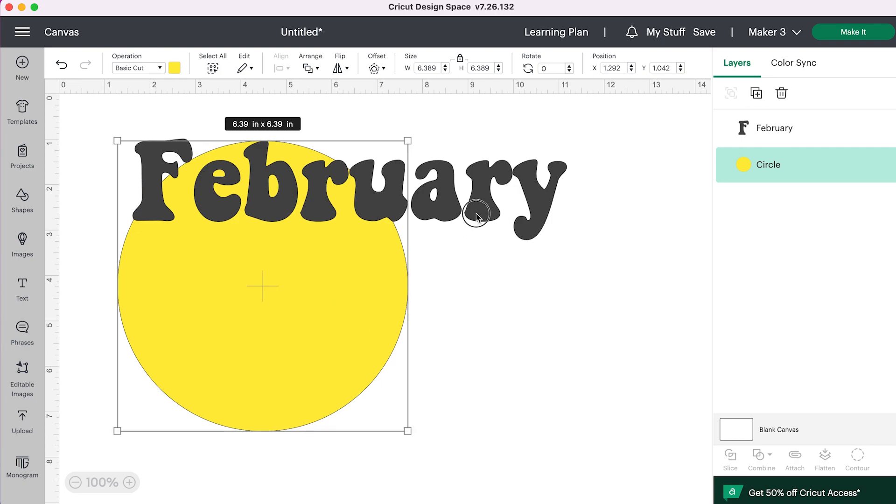
{"action": "left_click_drag", "start_coordinate": [475, 214], "coordinate": [497, 224]}
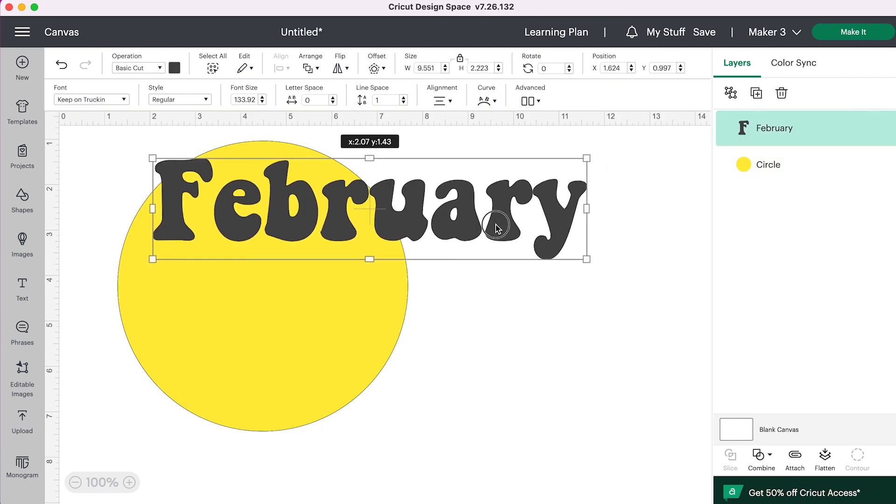
{"action": "mouse_move", "coordinate": [595, 265]}
{"action": "left_mouse_down"}
{"action": "mouse_move", "coordinate": [611, 270]}
{"action": "mouse_move", "coordinate": [590, 257]}
{"action": "left_mouse_up"}
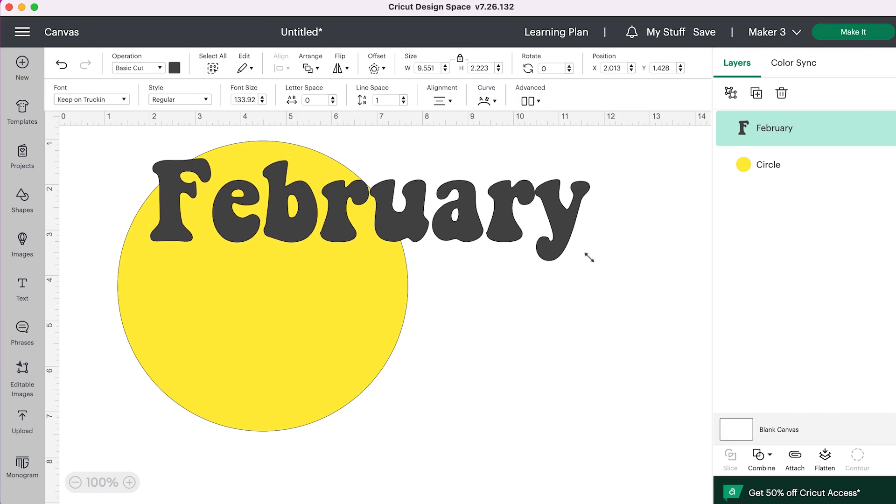
{"action": "left_click", "coordinate": [559, 366]}
{"action": "left_click", "coordinate": [346, 198]}
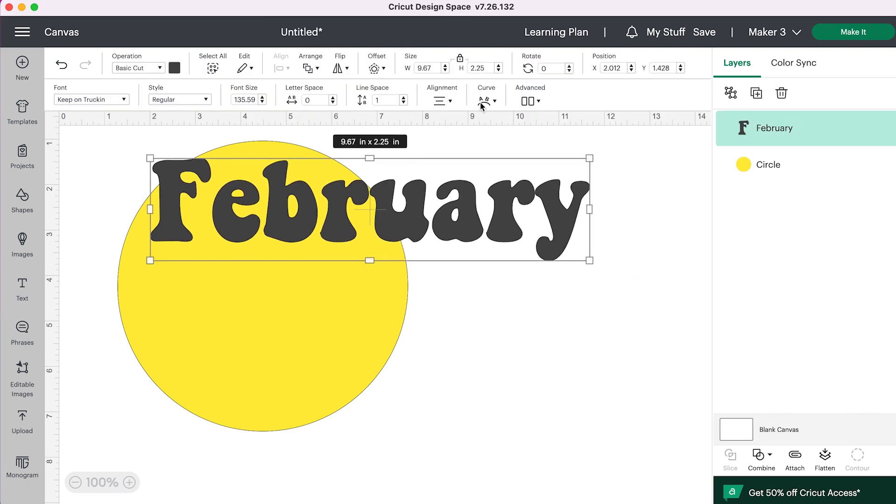
- Ungroup the "February" text into individual letters
{"action": "left_click", "coordinate": [537, 102]}
{"action": "left_click", "coordinate": [553, 122]}
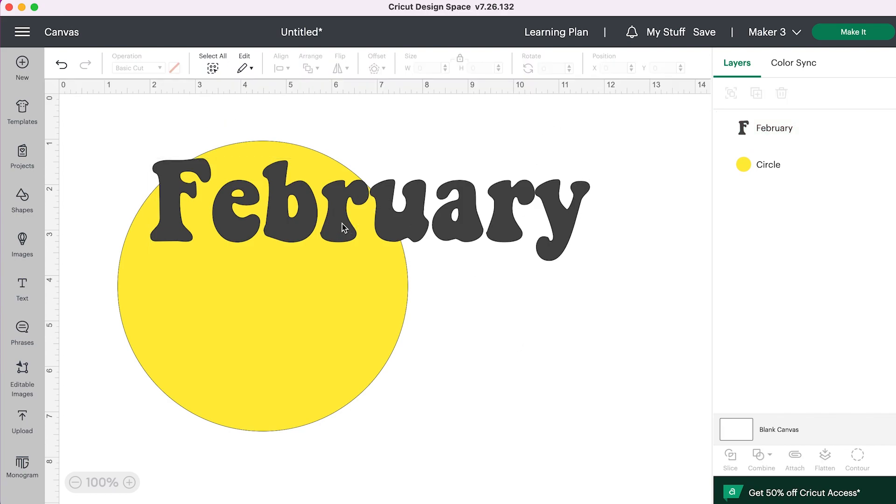
{"action": "left_click", "coordinate": [489, 332]}
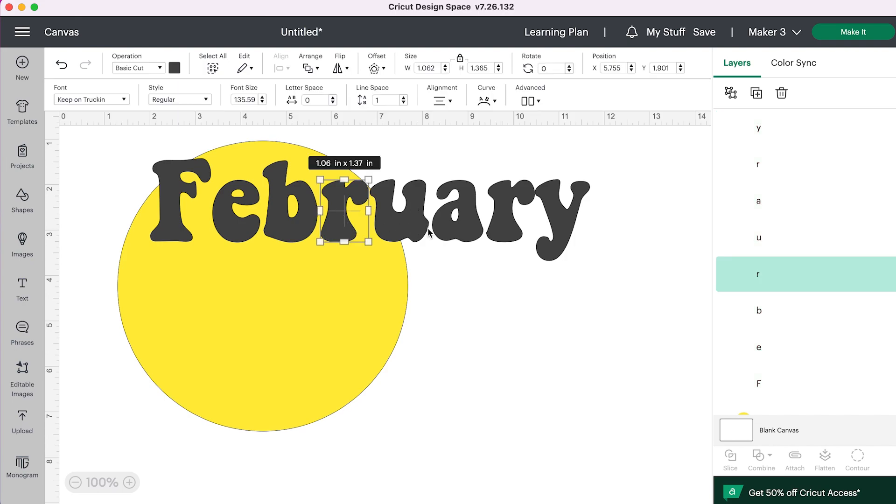
- Move the letters "ruary" together off the circle to the empty area at its lower right
{"action": "left_click", "coordinate": [412, 232], "text": "shift"}
{"action": "left_click", "coordinate": [468, 232], "text": "shift"}
{"action": "left_click", "coordinate": [510, 230], "text": "shift"}
{"action": "left_click", "coordinate": [559, 228], "text": "shift"}
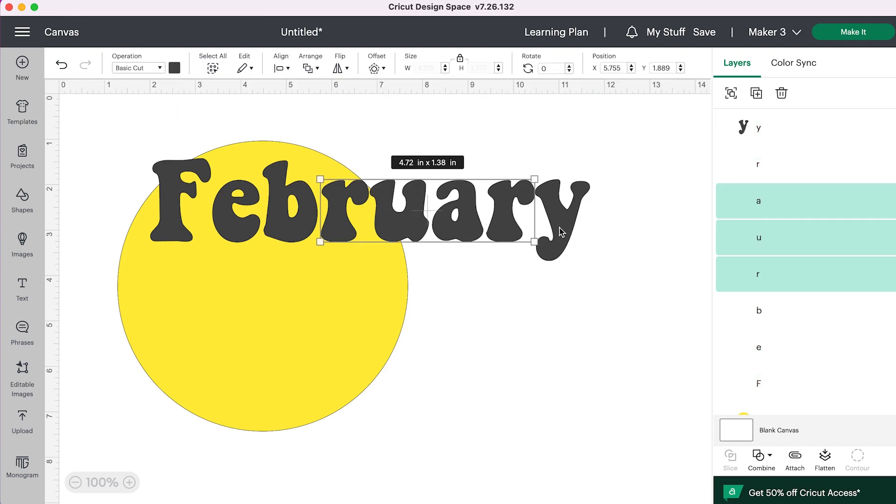
{"action": "left_click_drag", "start_coordinate": [413, 223], "coordinate": [494, 429]}
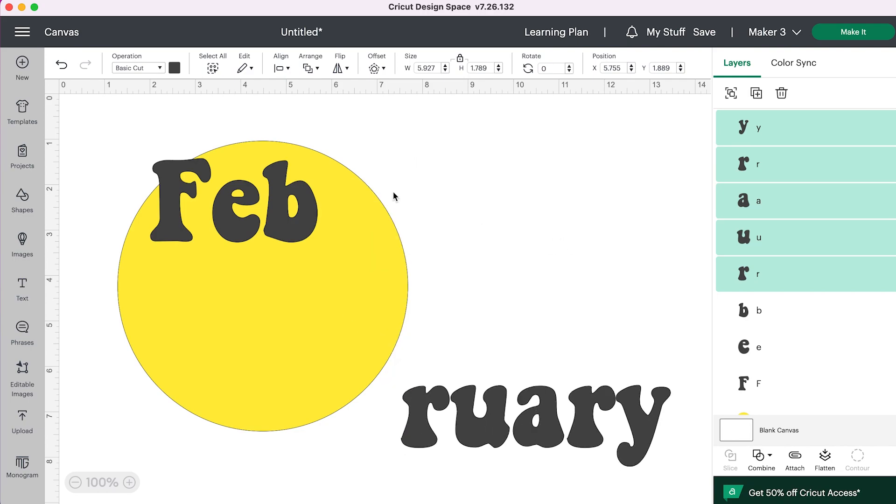
- Move the letters "Feb" together to the right so they sit across the top of the circle
{"action": "left_click", "coordinate": [176, 200]}
{"action": "left_click", "coordinate": [230, 232], "text": "shift"}
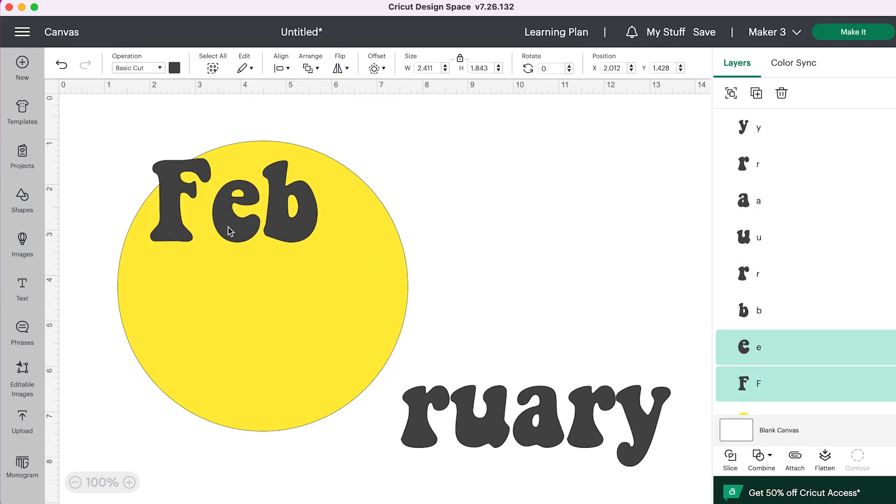
{"action": "left_click", "coordinate": [289, 232], "text": "shift"}
{"action": "left_click_drag", "start_coordinate": [279, 227], "coordinate": [314, 226]}
{"action": "left_click", "coordinate": [467, 140]}
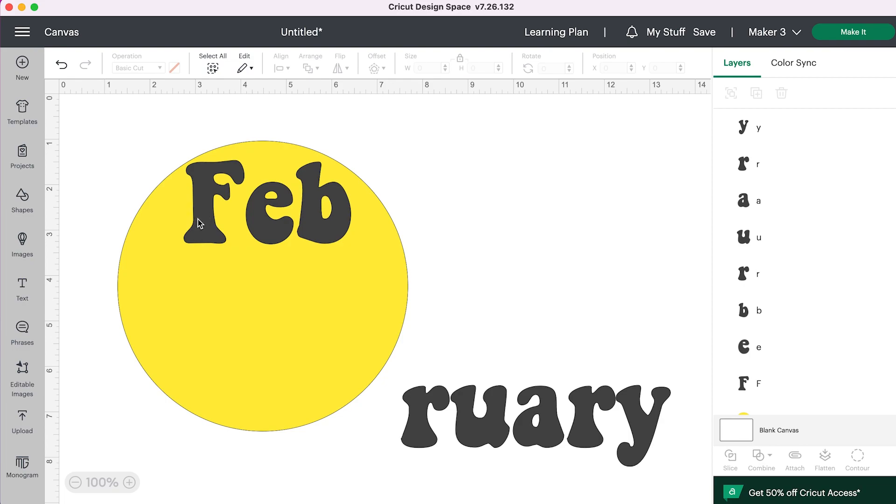
- Spread the "F", "e" and "b" apart and raise the "e" towards the circle's top edge
{"action": "left_click_drag", "start_coordinate": [204, 214], "coordinate": [177, 212]}
{"action": "mouse_move", "coordinate": [266, 224]}
{"action": "left_mouse_down"}
{"action": "mouse_move", "coordinate": [246, 224]}
{"action": "mouse_move", "coordinate": [255, 224]}
{"action": "left_mouse_up"}
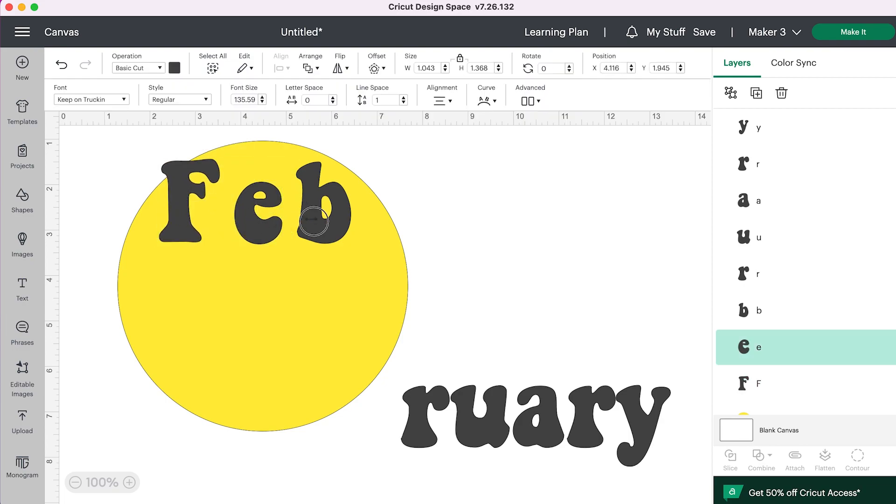
{"action": "left_click_drag", "start_coordinate": [314, 222], "coordinate": [335, 223]}
{"action": "left_click_drag", "start_coordinate": [270, 225], "coordinate": [266, 203]}
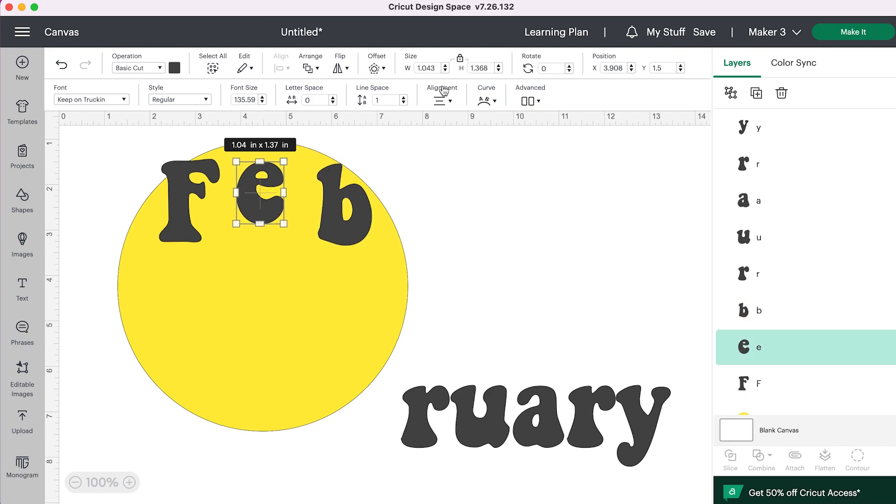
{"action": "left_click", "coordinate": [438, 207]}
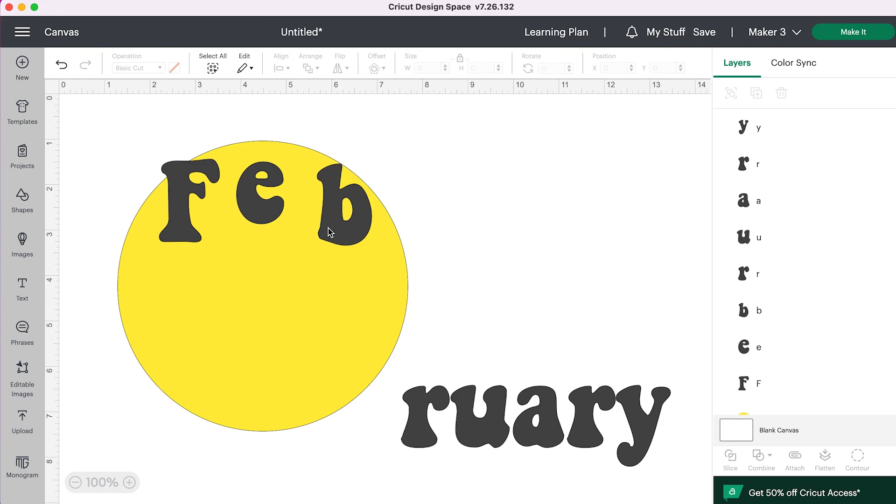
- Unlock the proportions of the "b" and stretch it up and to the left towards the "e"
{"action": "left_click", "coordinate": [331, 232]}
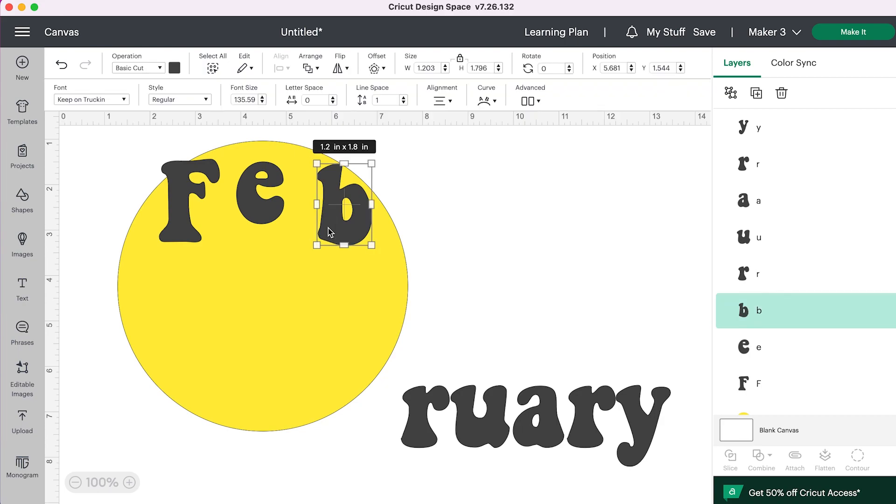
{"action": "left_click", "coordinate": [461, 62]}
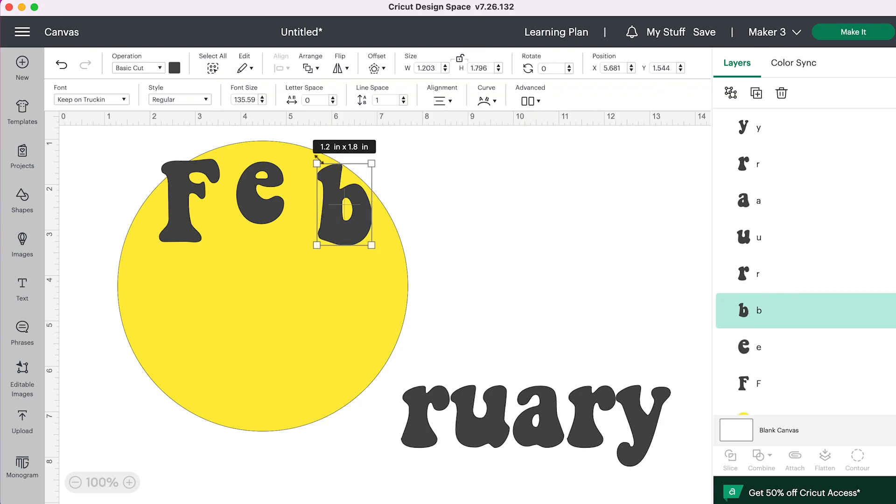
{"action": "left_click_drag", "start_coordinate": [319, 160], "coordinate": [299, 149]}
- Enlarge the "e" with unlocked proportions to about 1.56 × 1.98 in and centre it between the "F" and "b"
{"action": "left_click", "coordinate": [257, 216]}
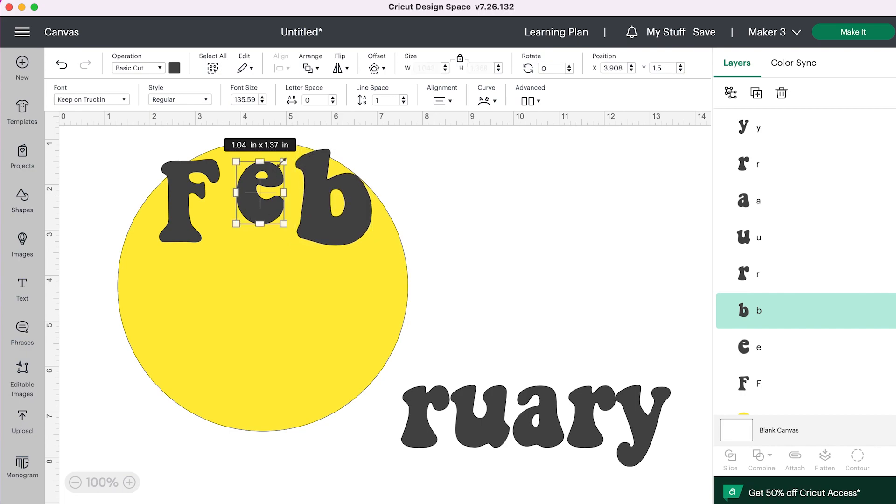
{"action": "left_click", "coordinate": [462, 64]}
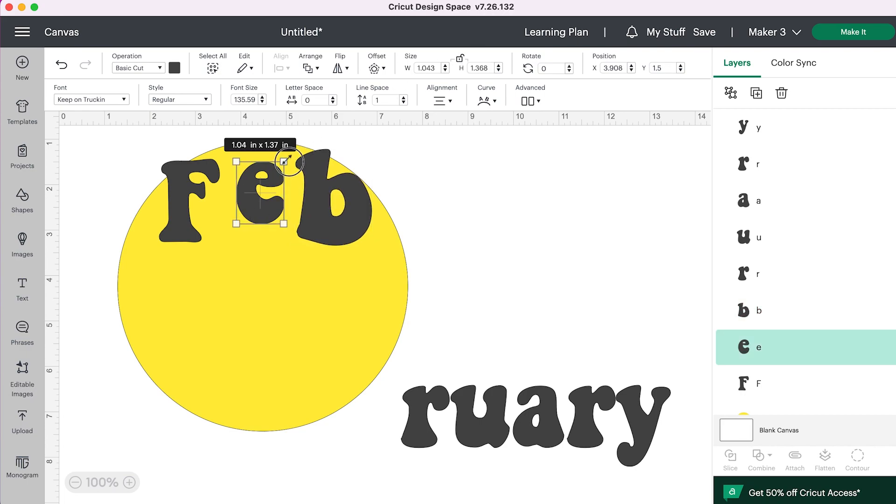
{"action": "left_click_drag", "start_coordinate": [283, 161], "coordinate": [304, 135]}
{"action": "left_click", "coordinate": [280, 215]}
{"action": "left_click_drag", "start_coordinate": [280, 215], "coordinate": [277, 222]}
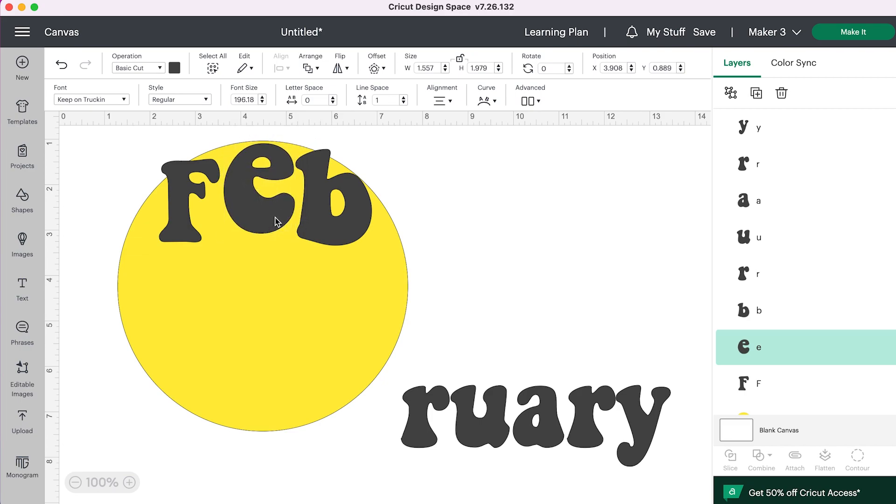
- Tilt the "F" to about 355.27° and stretch it down and to the right with its proportions unlocked
{"action": "left_click", "coordinate": [184, 230]}
{"action": "left_click_drag", "start_coordinate": [228, 254], "coordinate": [203, 247]}
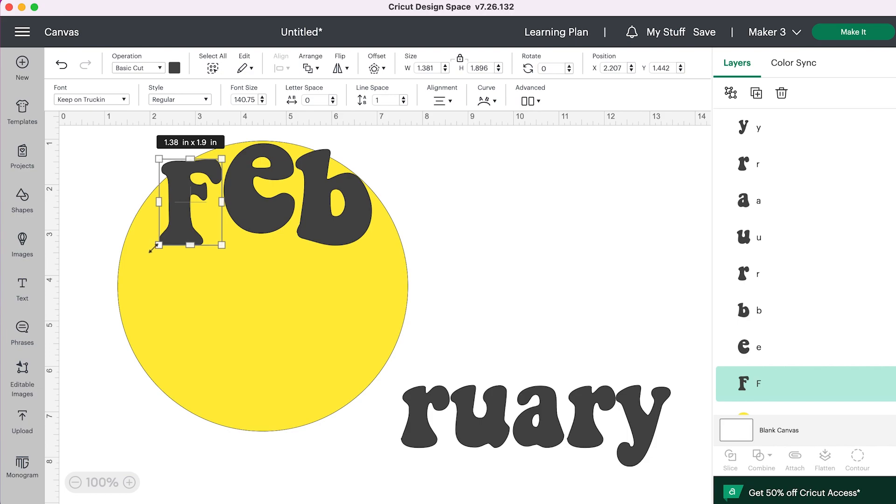
{"action": "left_click_drag", "start_coordinate": [145, 251], "coordinate": [148, 255]}
{"action": "left_click", "coordinate": [461, 60]}
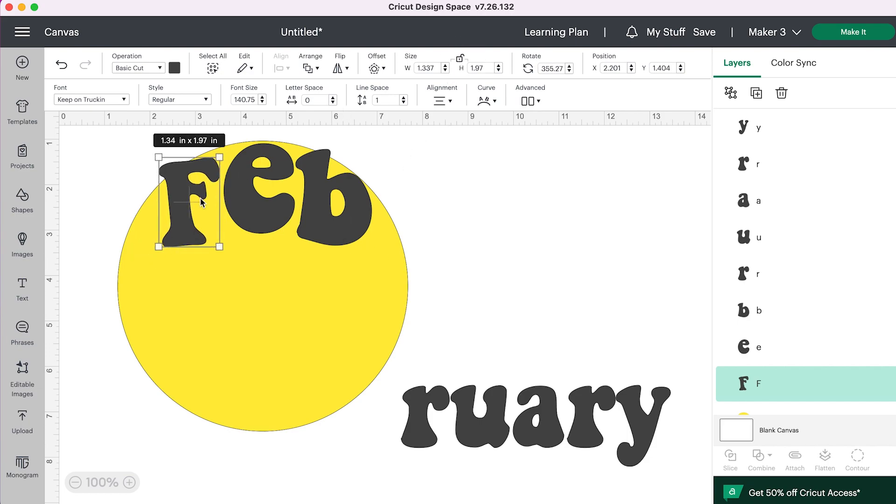
{"action": "left_click_drag", "start_coordinate": [220, 247], "coordinate": [232, 258]}
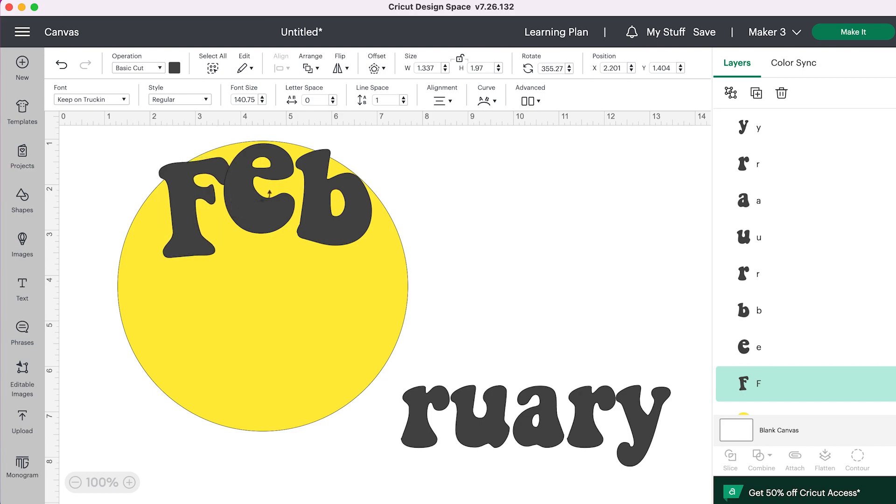
- Nudge the "e" and "b" and trim the "F" so the "Feb" row fits inside the circle
{"action": "left_click", "coordinate": [269, 202]}
{"action": "left_click_drag", "start_coordinate": [270, 202], "coordinate": [270, 241]}
{"action": "left_click_drag", "start_coordinate": [346, 215], "coordinate": [356, 228]}
{"action": "left_click_drag", "start_coordinate": [270, 244], "coordinate": [278, 222]}
{"action": "mouse_move", "coordinate": [181, 195]}
{"action": "left_mouse_down"}
{"action": "mouse_move", "coordinate": [181, 205]}
{"action": "mouse_move", "coordinate": [181, 195]}
{"action": "left_mouse_up"}
{"action": "left_click_drag", "start_coordinate": [158, 158], "coordinate": [168, 169]}
- Move the "r", "u" and "a" into a second row beneath "Feb" and enlarge the "a" at its end
{"action": "left_click_drag", "start_coordinate": [423, 415], "coordinate": [158, 299]}
{"action": "left_click_drag", "start_coordinate": [469, 433], "coordinate": [209, 306]}
{"action": "left_click_drag", "start_coordinate": [544, 440], "coordinate": [359, 327]}
{"action": "left_click_drag", "start_coordinate": [327, 272], "coordinate": [304, 258]}
{"action": "left_click_drag", "start_coordinate": [352, 301], "coordinate": [368, 318]}
- Enlarge the "u" in the middle of the second row and adjust the neighbouring "a" to fit
{"action": "left_click_drag", "start_coordinate": [261, 288], "coordinate": [282, 287]}
{"action": "left_click_drag", "start_coordinate": [232, 259], "coordinate": [210, 245]}
{"action": "left_click_drag", "start_coordinate": [271, 285], "coordinate": [280, 298]}
{"action": "left_click_drag", "start_coordinate": [299, 336], "coordinate": [309, 352]}
- Enlarge the second-row "r", tilt it to about 351.97° and stretch it towards the circle's left edge with proportions unlocked
{"action": "left_click", "coordinate": [338, 275]}
{"action": "left_click", "coordinate": [156, 292]}
{"action": "left_click_drag", "start_coordinate": [203, 352], "coordinate": [210, 345]}
{"action": "mouse_move", "coordinate": [159, 318]}
{"action": "left_mouse_down"}
{"action": "mouse_move", "coordinate": [163, 327]}
{"action": "mouse_move", "coordinate": [169, 304]}
{"action": "left_mouse_up"}
{"action": "left_click", "coordinate": [461, 59]}
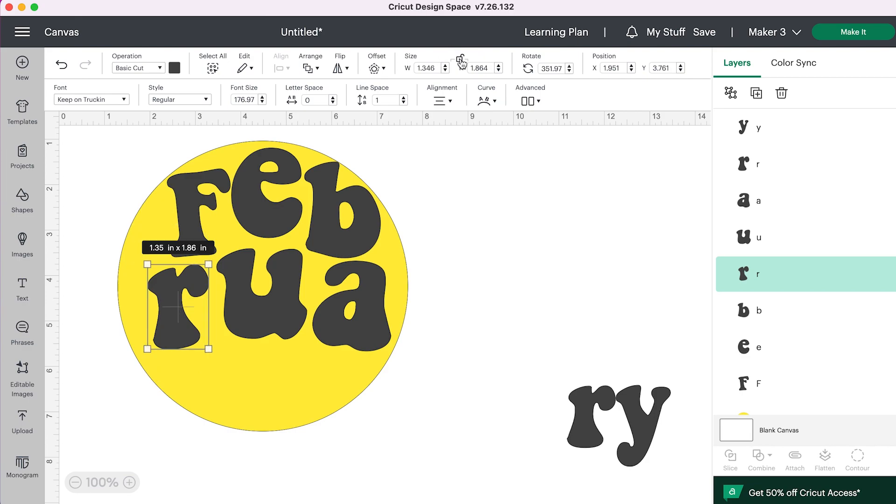
{"action": "left_click_drag", "start_coordinate": [146, 263], "coordinate": [125, 259]}
- Reduce the "u" slightly and move the remaining "r" and "y" into a third row at the circle's base
{"action": "left_click", "coordinate": [204, 306]}
{"action": "left_click_drag", "start_coordinate": [262, 319], "coordinate": [260, 313]}
{"action": "left_click_drag", "start_coordinate": [585, 423], "coordinate": [210, 380]}
{"action": "left_click_drag", "start_coordinate": [652, 429], "coordinate": [300, 389]}
{"action": "left_click", "coordinate": [270, 308]}
- Tilt the "y", stretch it downward with its proportions unlocked and nudge it to the right
{"action": "left_click", "coordinate": [292, 360]}
{"action": "mouse_move", "coordinate": [306, 333]}
{"action": "left_mouse_down"}
{"action": "mouse_move", "coordinate": [248, 336]}
{"action": "mouse_move", "coordinate": [318, 341]}
{"action": "left_mouse_up"}
{"action": "left_click", "coordinate": [460, 59]}
{"action": "left_click_drag", "start_coordinate": [323, 432], "coordinate": [316, 442]}
{"action": "left_click_drag", "start_coordinate": [289, 392], "coordinate": [304, 395]}
- Stretch the third-row "r" wider with its proportions unlocked, and nudge it and the "y" slightly down
{"action": "left_click", "coordinate": [214, 376]}
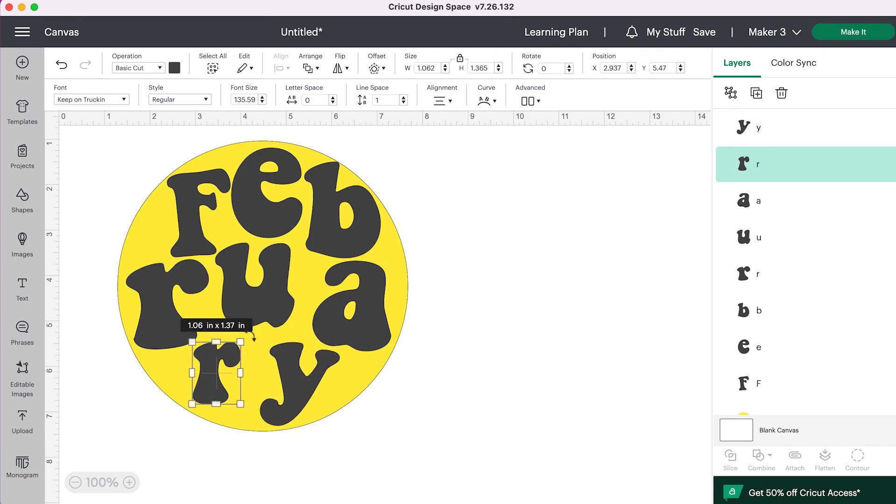
{"action": "left_click", "coordinate": [461, 59]}
{"action": "left_click_drag", "start_coordinate": [254, 337], "coordinate": [265, 333]}
{"action": "left_click_drag", "start_coordinate": [223, 378], "coordinate": [224, 387]}
{"action": "left_click", "coordinate": [300, 395]}
{"action": "left_click_drag", "start_coordinate": [301, 395], "coordinate": [302, 399]}
- Nudge the "a" towards the circle's right edge and stretch it wider to the left
{"action": "left_click", "coordinate": [368, 320]}
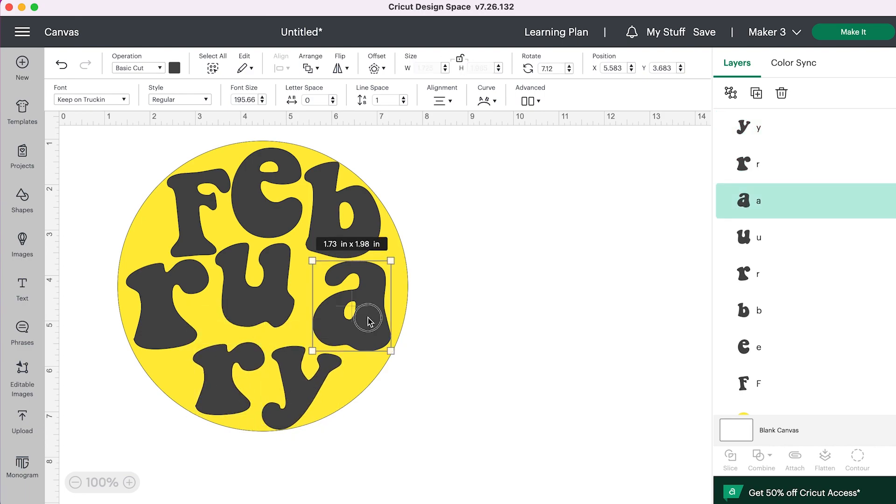
{"action": "left_click_drag", "start_coordinate": [372, 309], "coordinate": [375, 310]}
{"action": "left_click", "coordinate": [315, 308]}
{"action": "left_click_drag", "start_coordinate": [315, 310], "coordinate": [317, 311]}
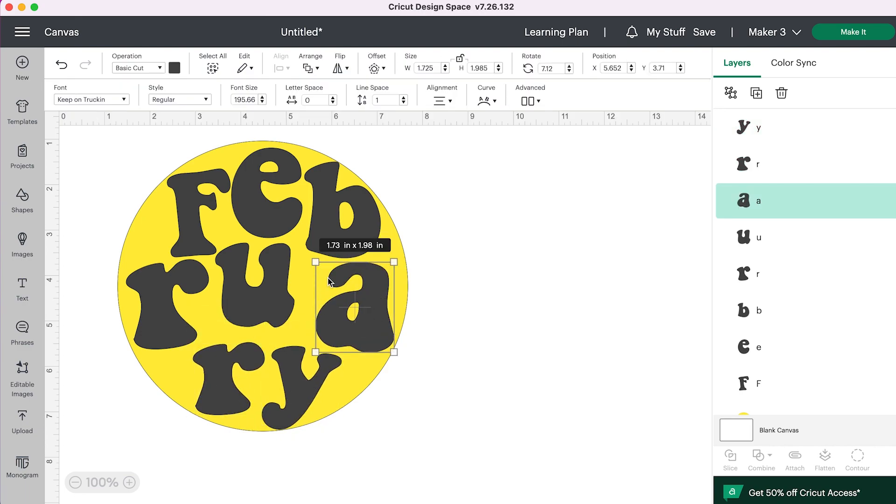
{"action": "left_click_drag", "start_coordinate": [313, 262], "coordinate": [305, 263]}
- Stretch the "u" down and to the right to fill the gap beside the "a"
{"action": "left_click", "coordinate": [252, 298]}
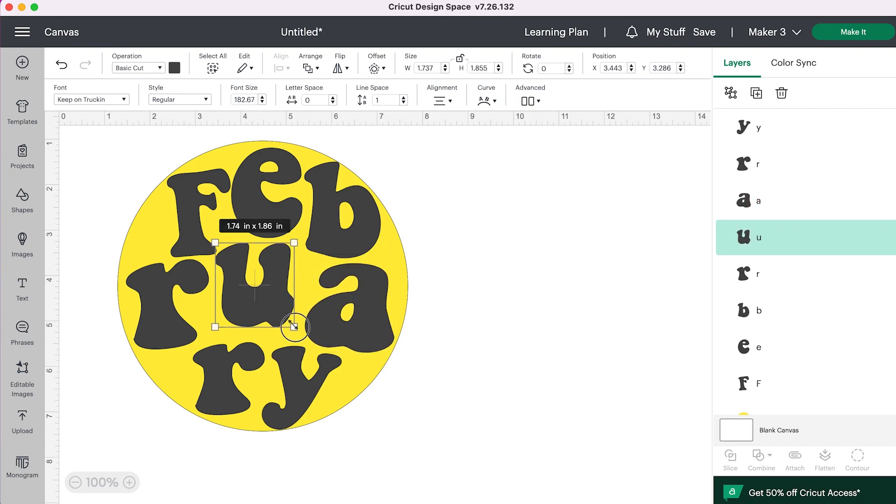
{"action": "mouse_move", "coordinate": [294, 324]}
{"action": "left_mouse_down"}
{"action": "mouse_move", "coordinate": [304, 324]}
{"action": "mouse_move", "coordinate": [301, 333]}
{"action": "left_mouse_up"}
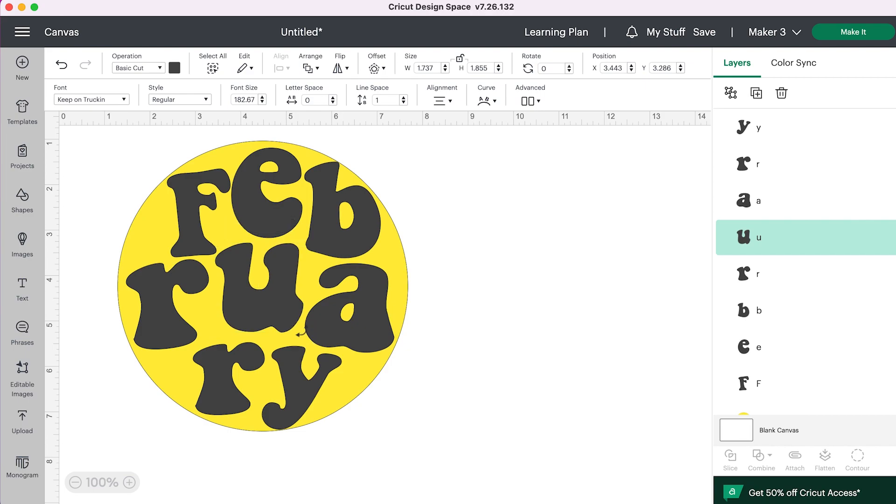
{"action": "left_click", "coordinate": [487, 341]}
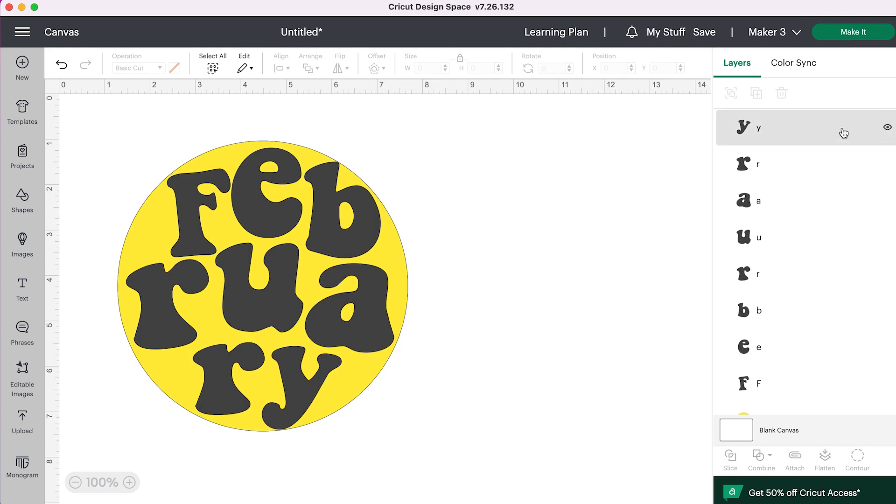
- Attach all eight letters of "February" together, leaving the yellow circle out
{"action": "left_click", "coordinate": [807, 131]}
{"action": "left_click", "coordinate": [800, 177], "text": "shift"}
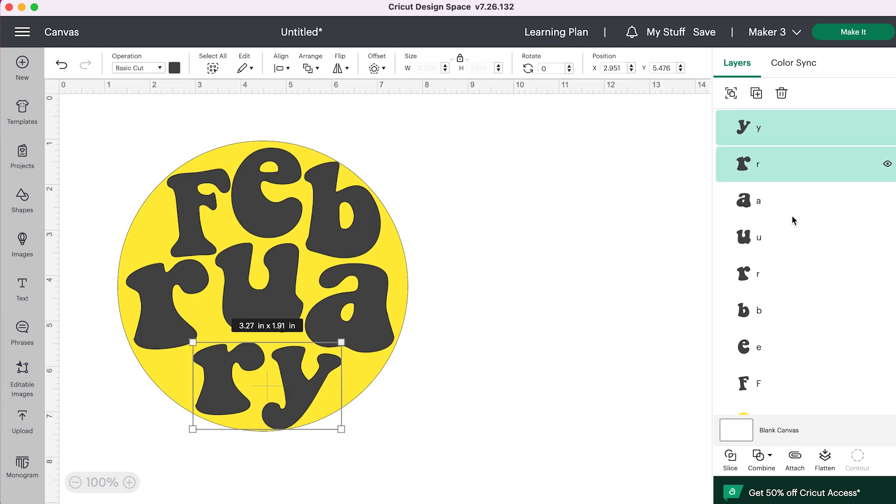
{"action": "left_click", "coordinate": [793, 203], "text": "shift"}
{"action": "left_click", "coordinate": [793, 244], "text": "shift"}
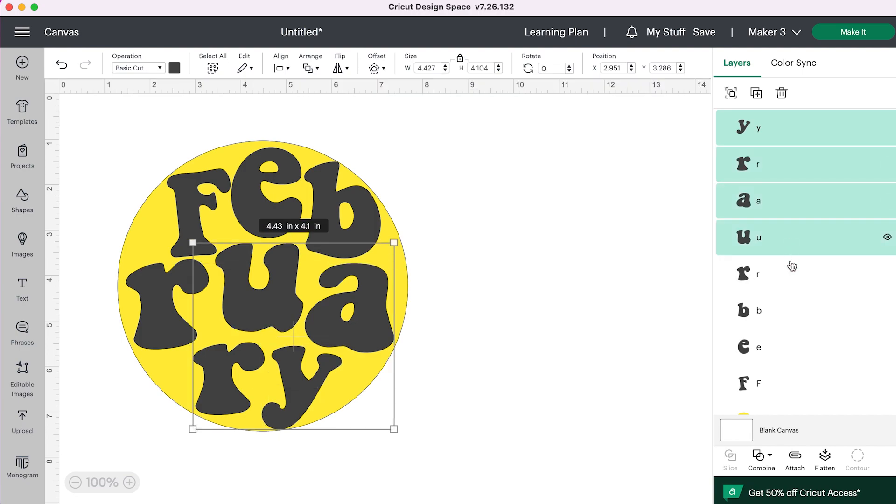
{"action": "left_click", "coordinate": [789, 276], "text": "shift"}
{"action": "left_click", "coordinate": [782, 310], "text": "shift"}
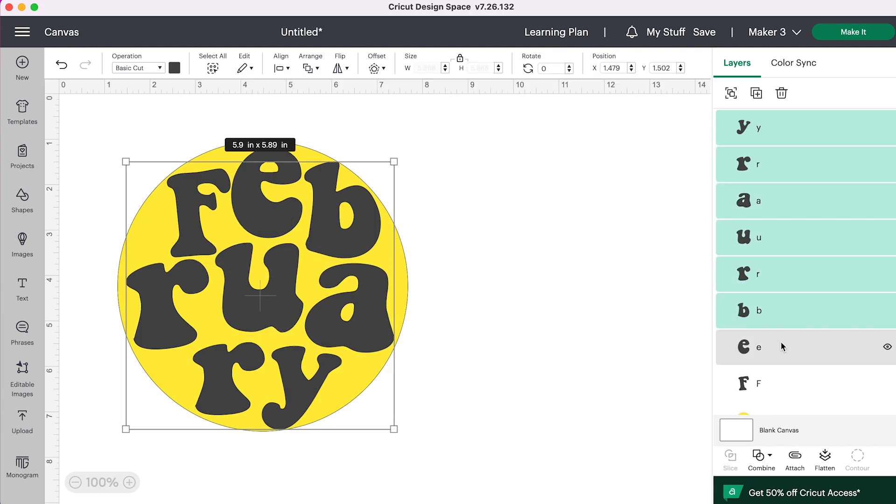
{"action": "left_click", "coordinate": [787, 396], "text": "shift"}
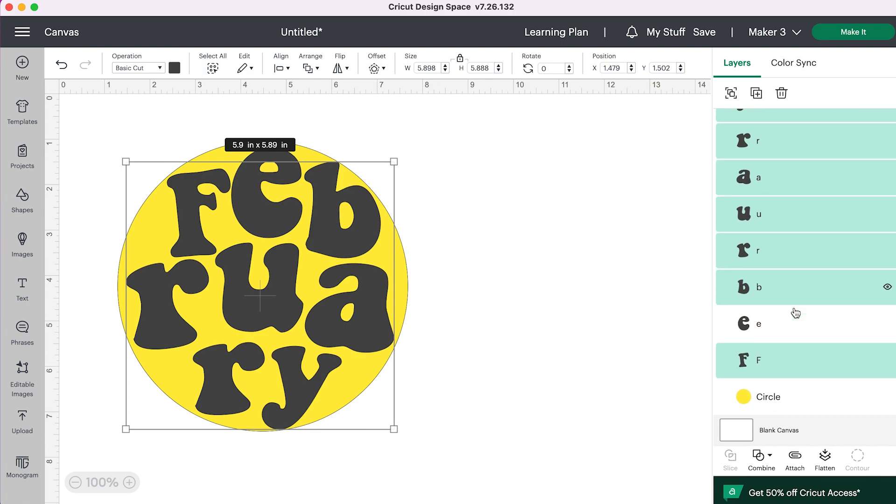
{"action": "left_click", "coordinate": [792, 330], "text": "shift"}
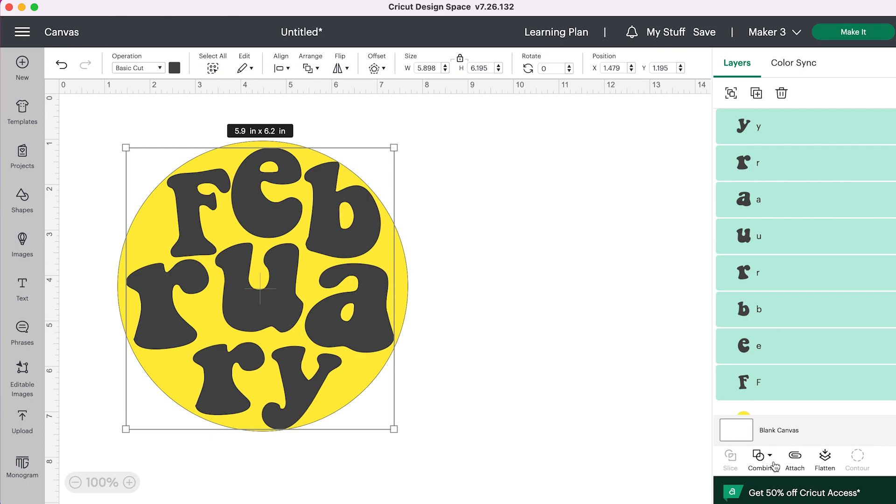
{"action": "left_click", "coordinate": [795, 458]}
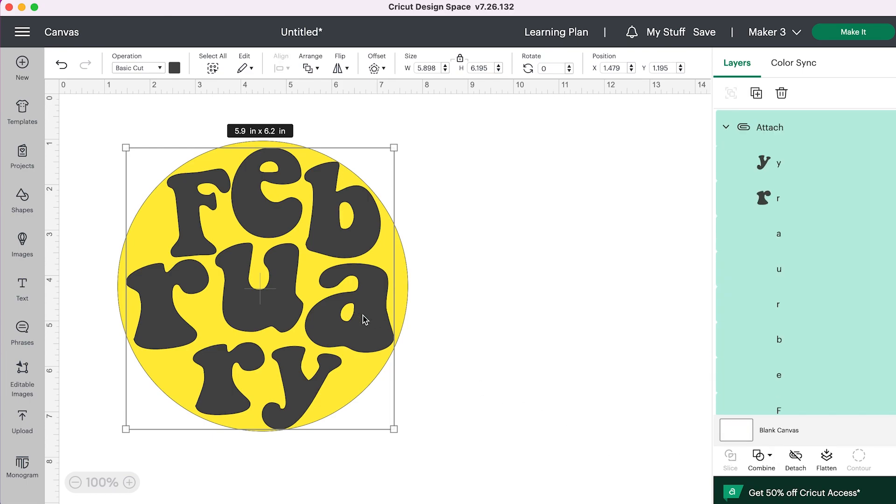
- Nudge the attached "February" lettering slightly to the left inside the yellow circle
{"action": "left_click", "coordinate": [483, 298]}
{"action": "left_click", "coordinate": [386, 325]}
{"action": "mouse_move", "coordinate": [367, 329]}
{"action": "left_mouse_down"}
{"action": "mouse_move", "coordinate": [480, 315]}
{"action": "mouse_move", "coordinate": [408, 274]}
{"action": "mouse_move", "coordinate": [453, 284]}
{"action": "mouse_move", "coordinate": [374, 300]}
{"action": "mouse_move", "coordinate": [365, 329]}
{"action": "left_mouse_up"}
{"action": "left_click", "coordinate": [647, 356]}
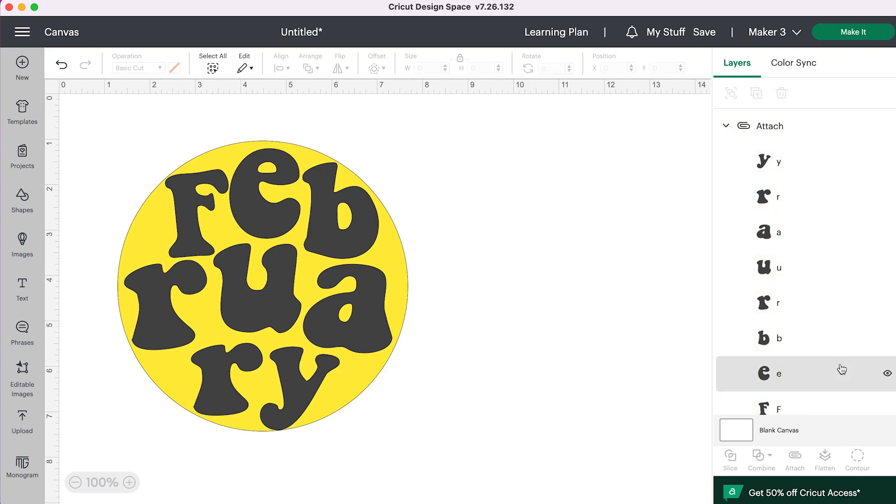
- Try to cut the attached lettering out of the yellow circle with Subtract and Exclude, and undo the Exclude
{"action": "left_click", "coordinate": [726, 127]}
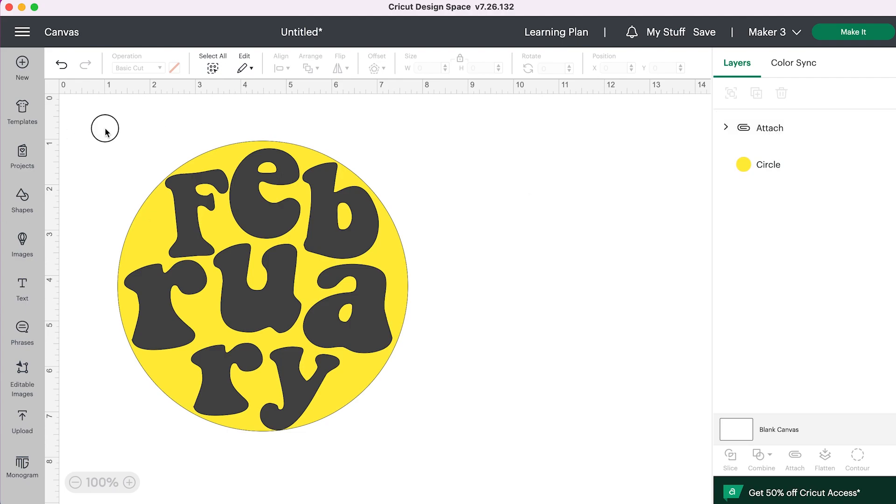
{"action": "left_click_drag", "start_coordinate": [104, 128], "coordinate": [380, 436]}
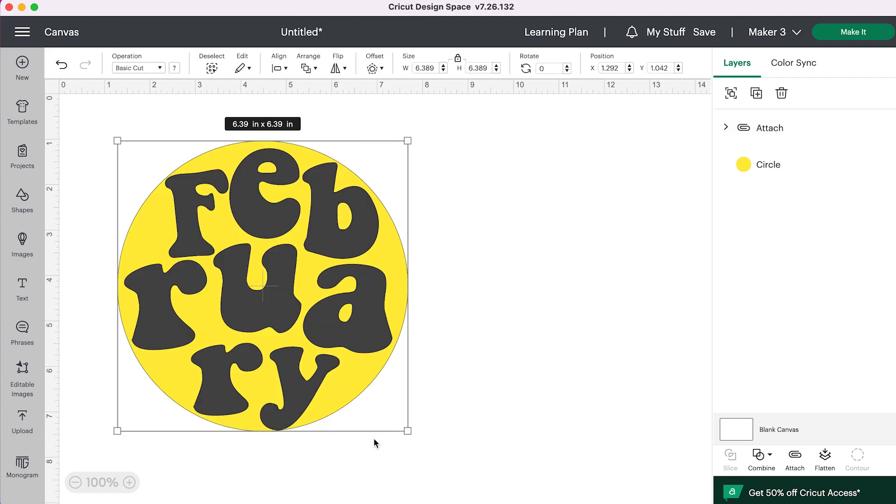
{"action": "left_click", "coordinate": [771, 458]}
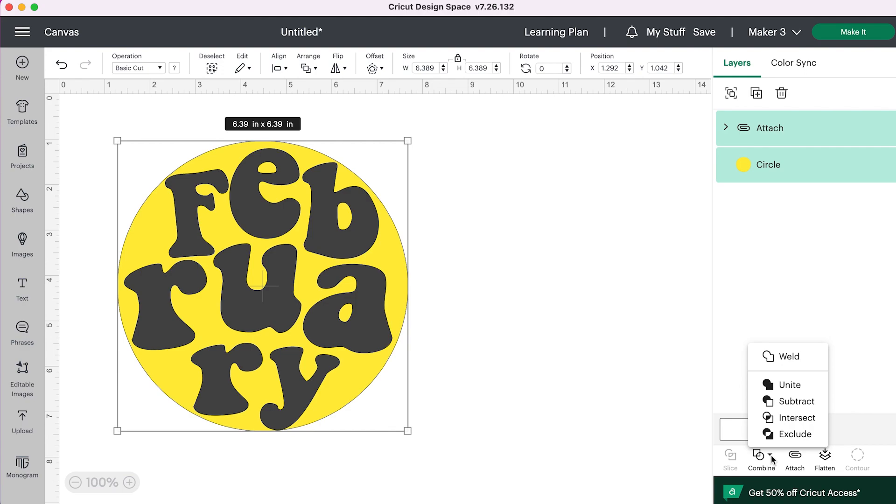
{"action": "left_click", "coordinate": [784, 403]}
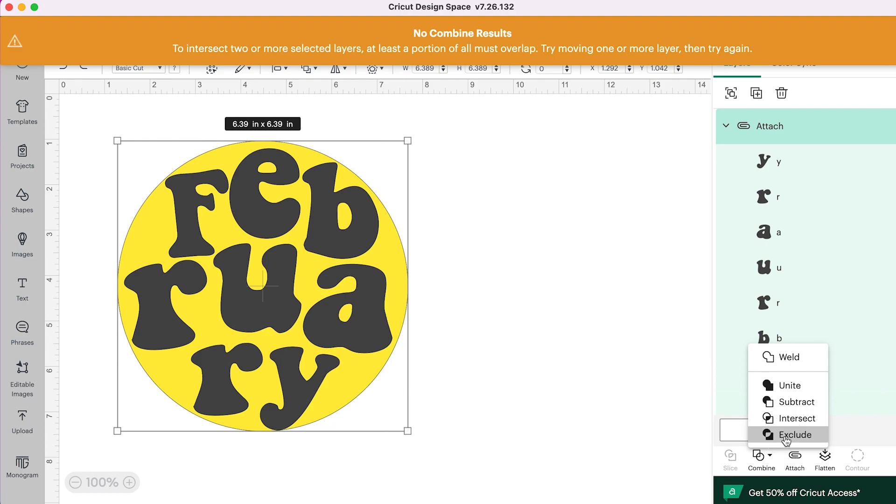
{"action": "left_click", "coordinate": [785, 435]}
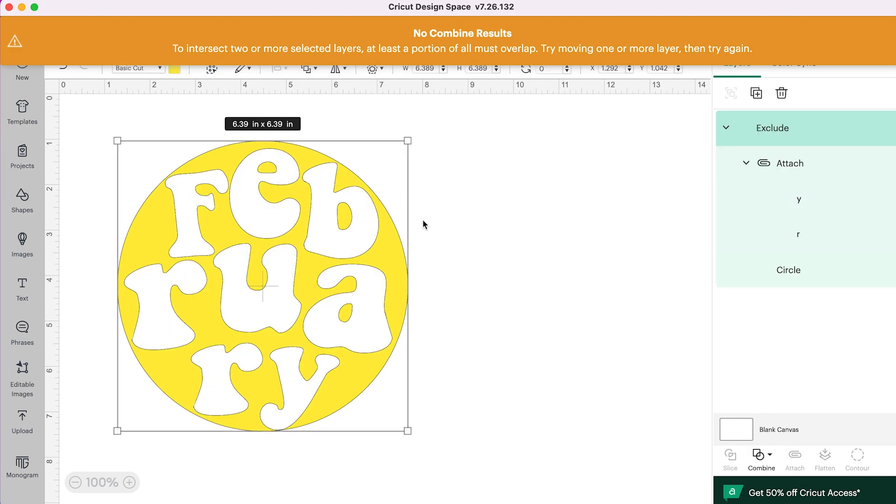
{"action": "key", "text": "super+z"}
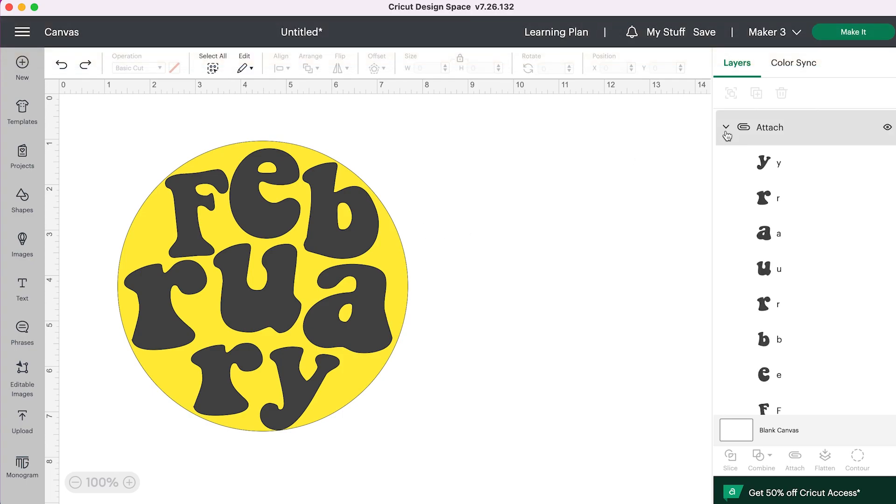
- Detach the "February" lettering so that its letters can be edited individually
{"action": "left_click", "coordinate": [750, 136]}
{"action": "right_click", "coordinate": [749, 134]}
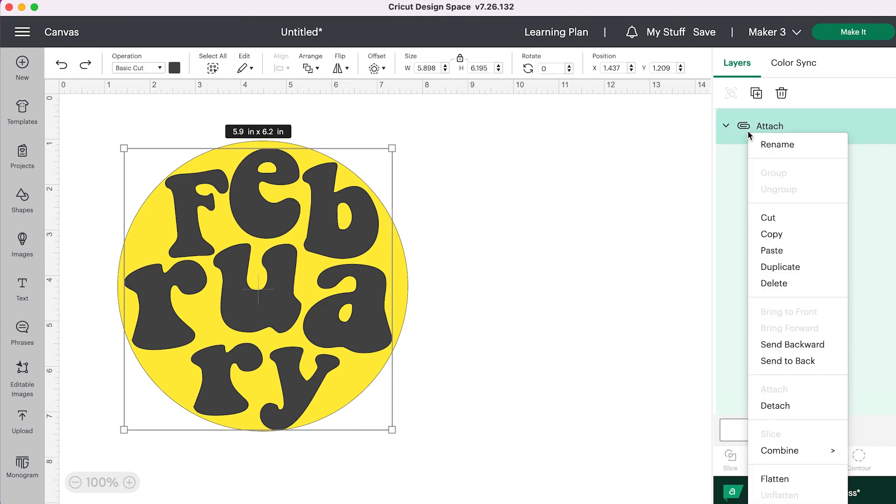
{"action": "left_click", "coordinate": [656, 222]}
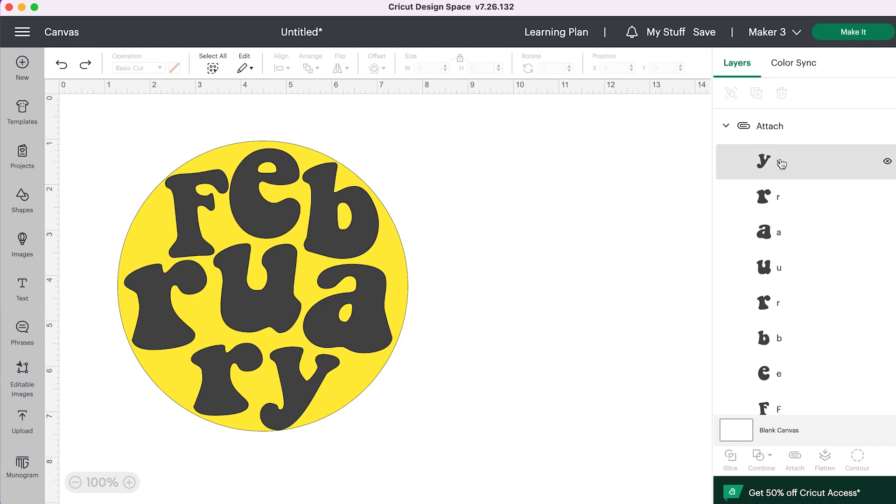
{"action": "left_click", "coordinate": [778, 139]}
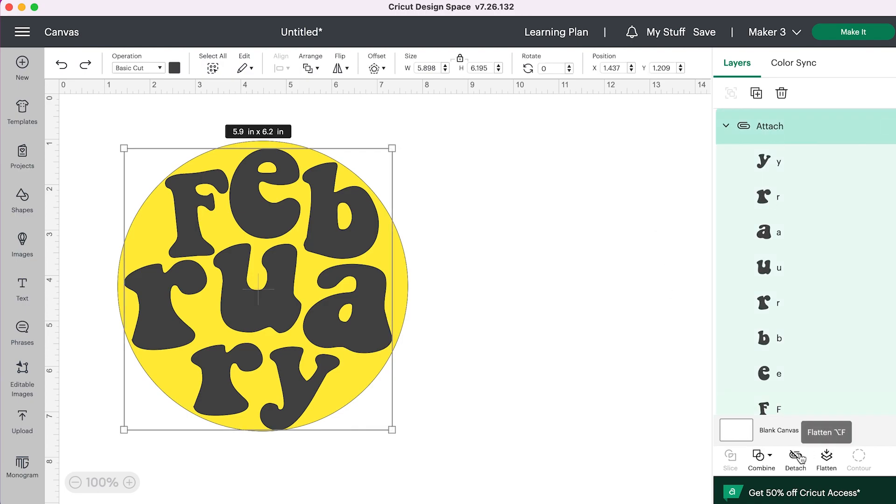
{"action": "left_click", "coordinate": [796, 458]}
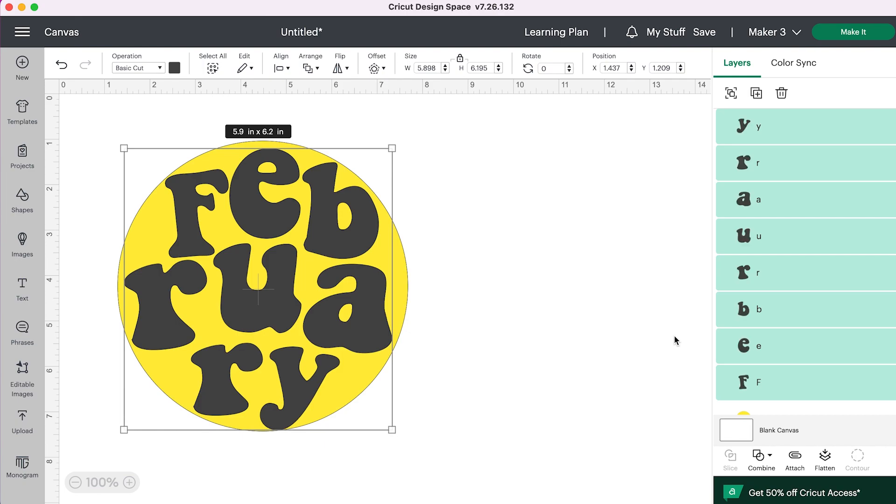
{"action": "left_click", "coordinate": [560, 322]}
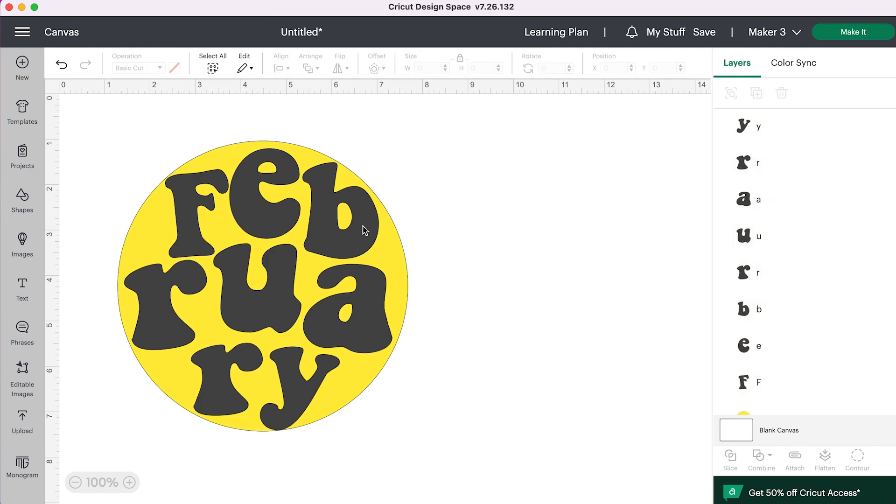
- Spread the first-row letters past the circle's edge: "b" to the right, "e" up, and an enlarged "F" up and to the left
{"action": "left_click_drag", "start_coordinate": [367, 210], "coordinate": [374, 210]}
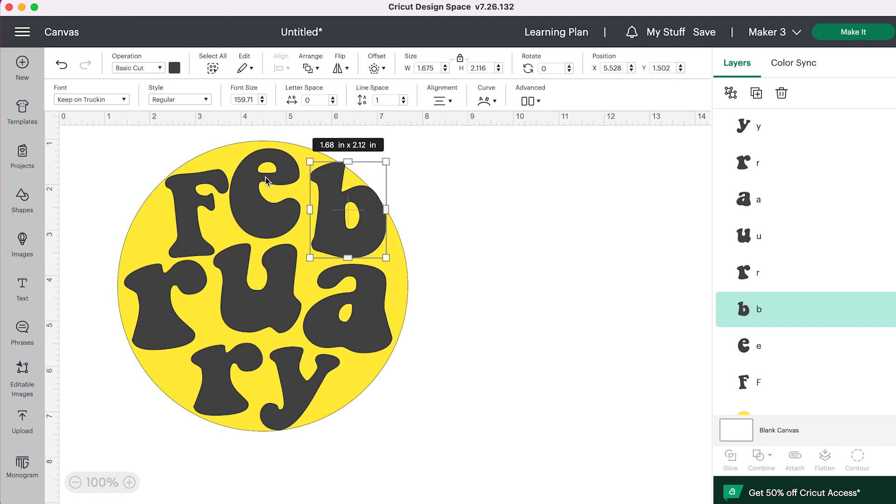
{"action": "left_click", "coordinate": [266, 177]}
{"action": "left_click_drag", "start_coordinate": [186, 191], "coordinate": [176, 186]}
{"action": "left_click_drag", "start_coordinate": [216, 154], "coordinate": [263, 129]}
{"action": "left_click", "coordinate": [266, 176]}
- Move the second-row "a" and "u" to the right and the "r" left to the circle's edge
{"action": "left_click", "coordinate": [366, 323]}
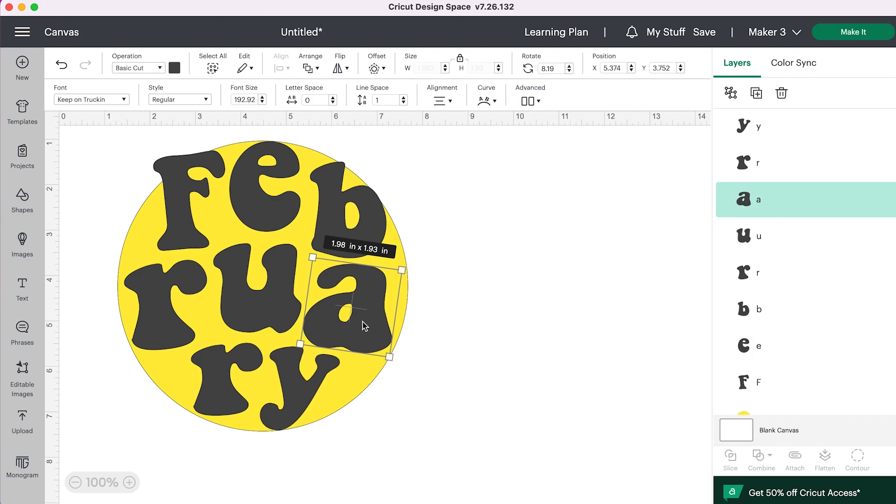
{"action": "left_click_drag", "start_coordinate": [365, 322], "coordinate": [376, 323]}
{"action": "left_click_drag", "start_coordinate": [277, 312], "coordinate": [284, 312]}
{"action": "left_click", "coordinate": [167, 313]}
{"action": "left_click_drag", "start_coordinate": [168, 315], "coordinate": [161, 315]}
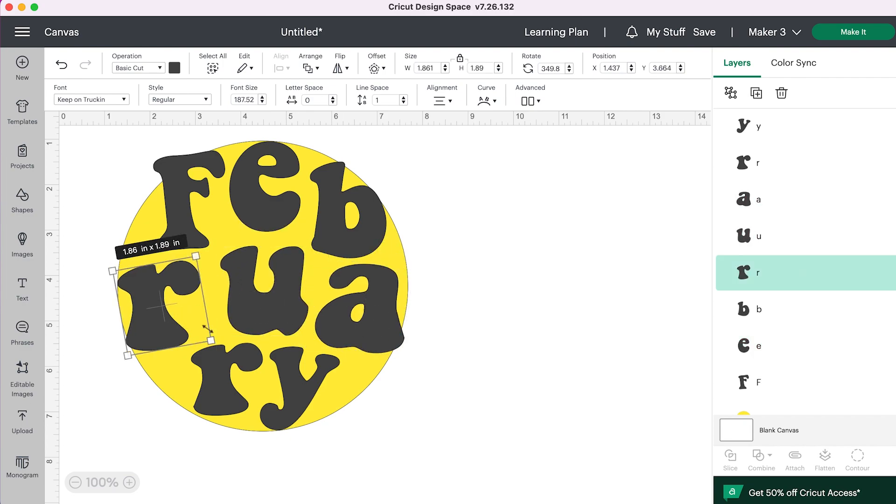
- Enlarge the second-row "r" to about 2.05 by 2.14 in with its proportions unlocked, and shift it up to the circle's left edge
{"action": "mouse_move", "coordinate": [196, 255]}
{"action": "left_mouse_down"}
{"action": "mouse_move", "coordinate": [218, 260]}
{"action": "mouse_move", "coordinate": [193, 266]}
{"action": "mouse_move", "coordinate": [198, 274]}
{"action": "mouse_move", "coordinate": [213, 259]}
{"action": "left_mouse_up"}
{"action": "left_click", "coordinate": [460, 59]}
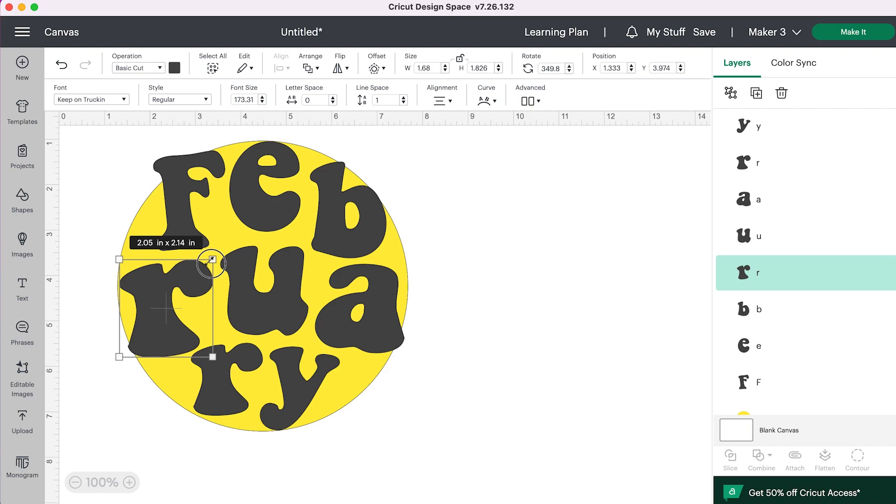
{"action": "left_click", "coordinate": [173, 327]}
{"action": "left_click_drag", "start_coordinate": [174, 327], "coordinate": [174, 319]}
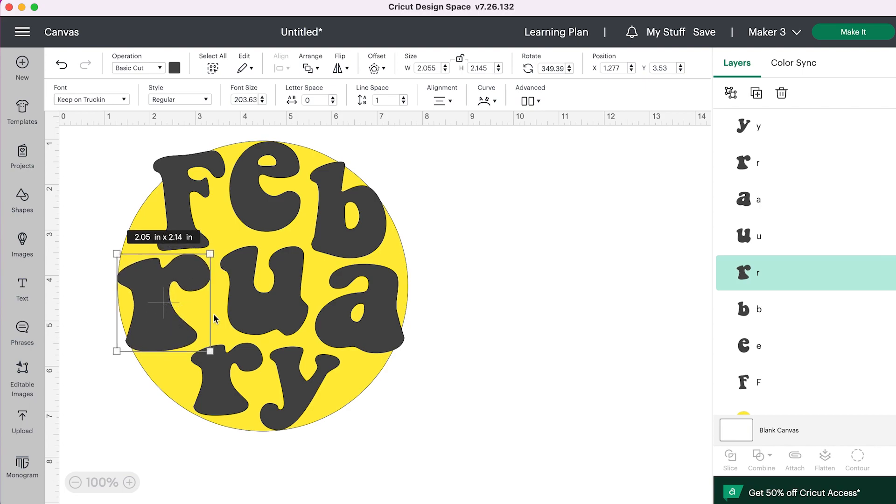
- Shift the "u" and the "a" slightly left to even out the second row's spacing
{"action": "left_click", "coordinate": [255, 326]}
{"action": "left_click_drag", "start_coordinate": [255, 327], "coordinate": [259, 327]}
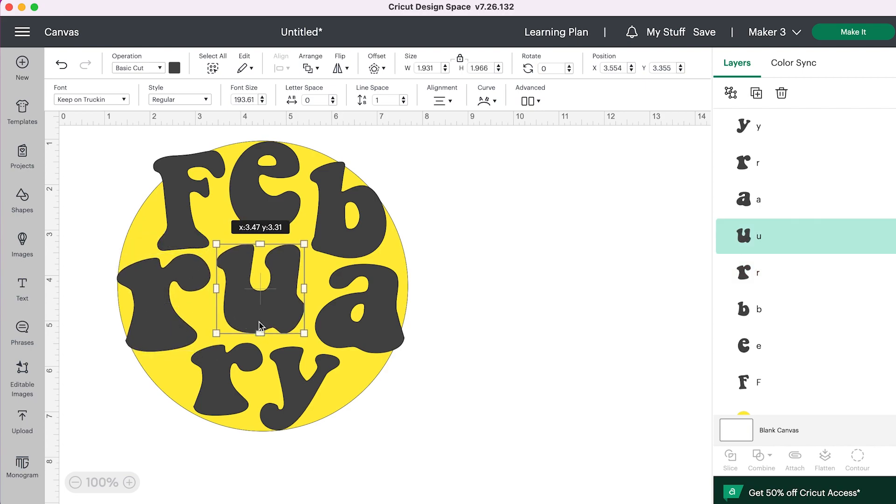
{"action": "left_click", "coordinate": [357, 329]}
{"action": "left_click_drag", "start_coordinate": [357, 331], "coordinate": [356, 334]}
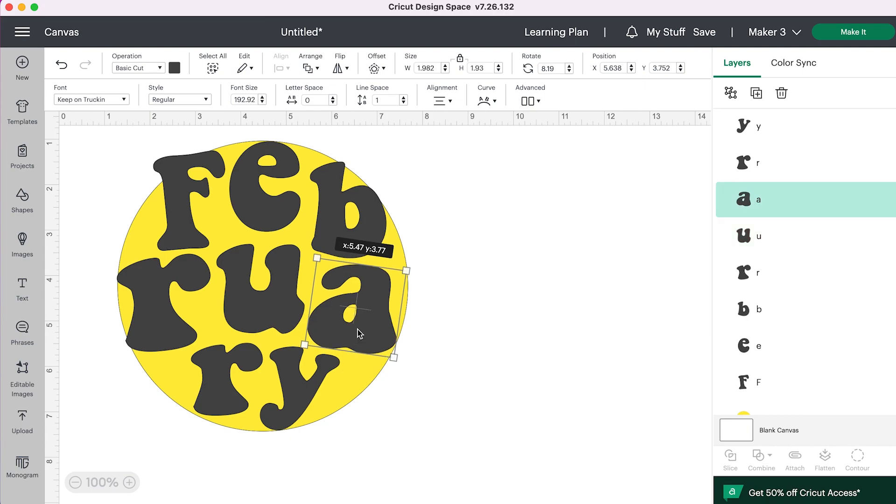
- Enlarge the "y" to about 1.85 by 2.27 in past the circle's bottom edge, and make the third-row "r" slightly larger
{"action": "left_click", "coordinate": [299, 413]}
{"action": "left_click", "coordinate": [325, 440]}
{"action": "left_click_drag", "start_coordinate": [327, 442], "coordinate": [336, 460]}
{"action": "left_click", "coordinate": [221, 407]}
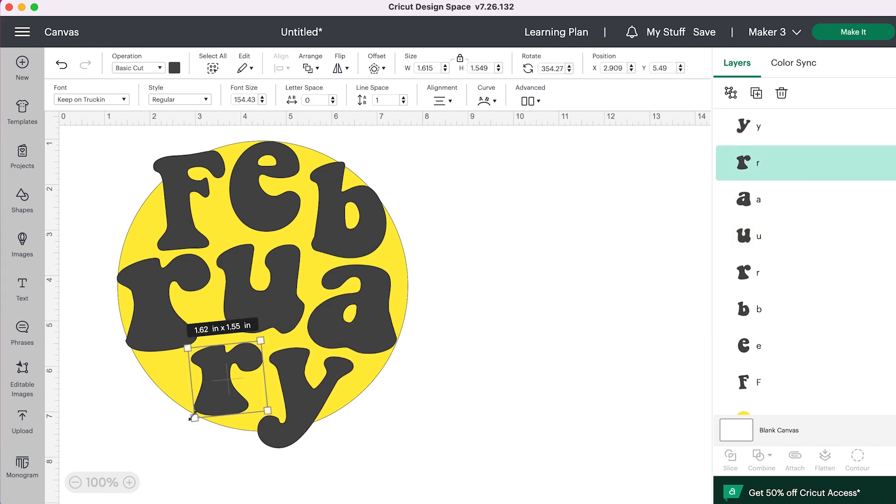
{"action": "left_click_drag", "start_coordinate": [188, 414], "coordinate": [190, 424]}
{"action": "left_click", "coordinate": [486, 414]}
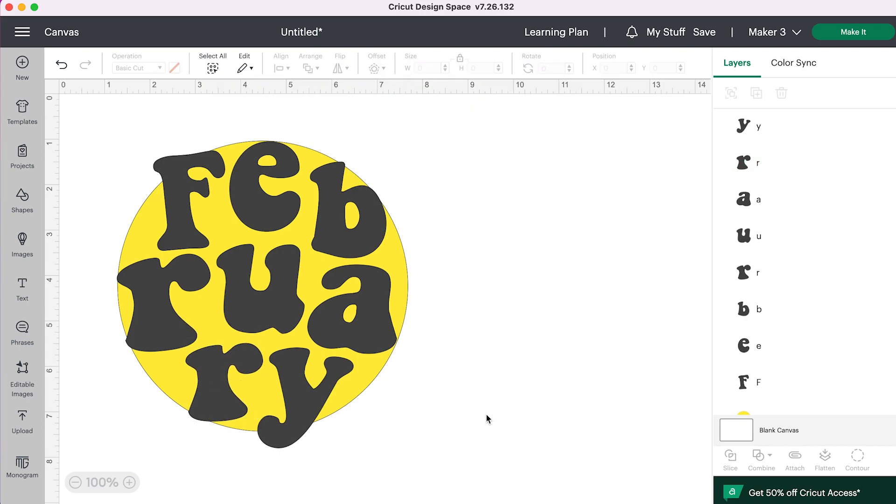
- Nudge the "b" slightly up and move the "a" right to the circle's edge
{"action": "left_click_drag", "start_coordinate": [377, 220], "coordinate": [382, 220]}
{"action": "left_click", "coordinate": [519, 280]}
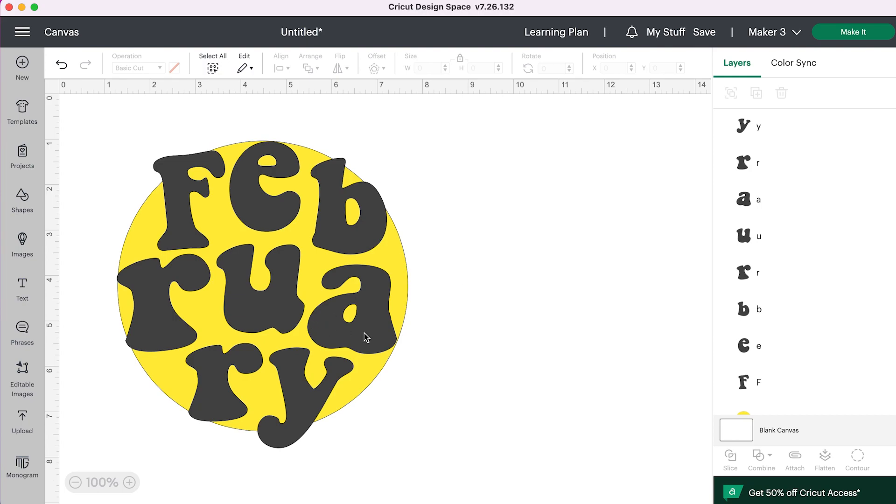
{"action": "left_click_drag", "start_coordinate": [366, 337], "coordinate": [377, 332]}
- Stretch the "u" down and to the right to about 2.13 by 2.11 in with its proportions unlocked
{"action": "left_click", "coordinate": [297, 322]}
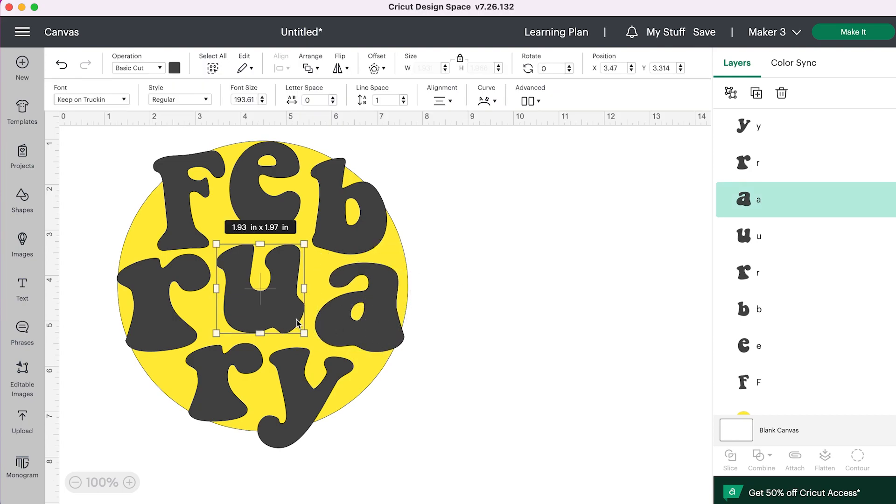
{"action": "left_click", "coordinate": [461, 60]}
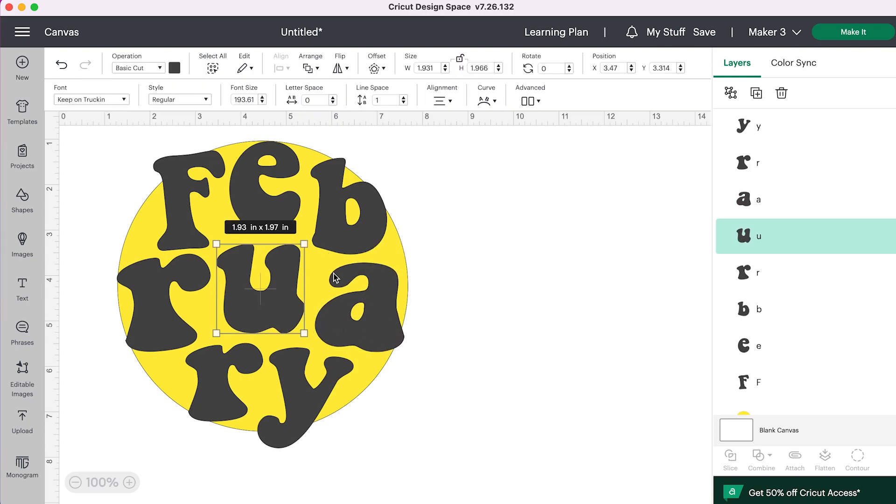
{"action": "left_click_drag", "start_coordinate": [304, 333], "coordinate": [312, 340]}
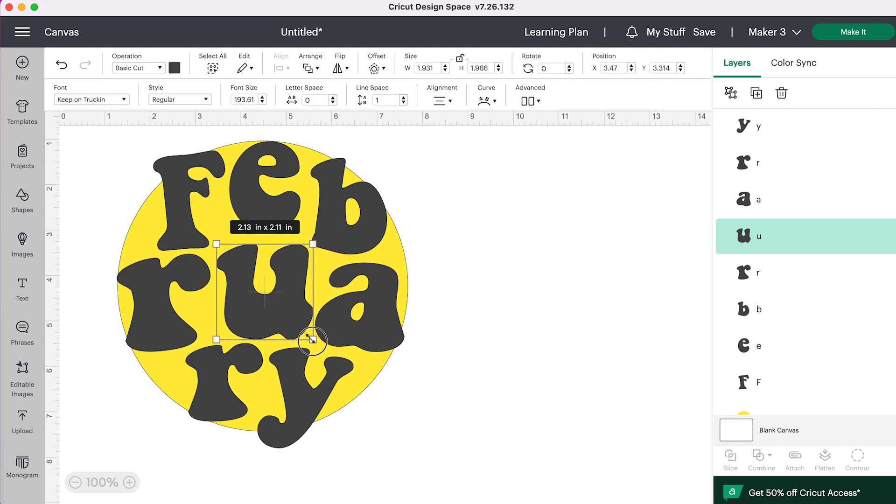
{"action": "left_click", "coordinate": [529, 395]}
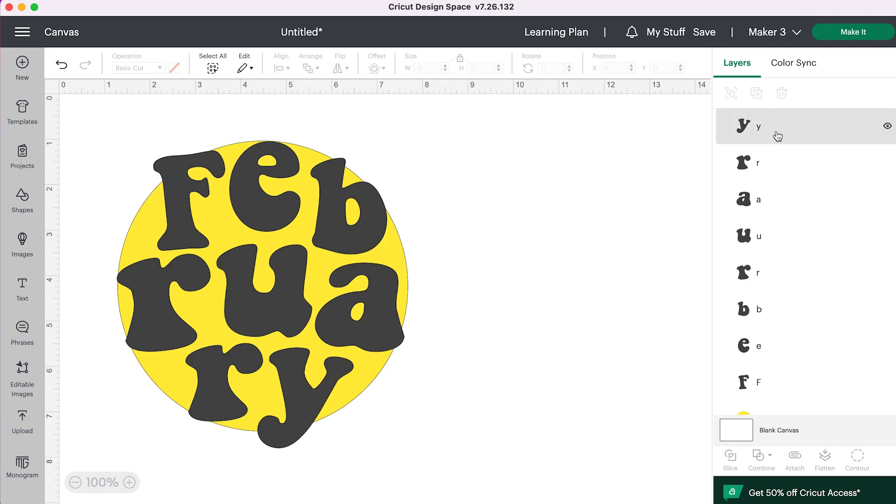
- Attach all eight letters of "February" together, leaving the yellow circle out
{"action": "scroll", "coordinate": [804, 323], "scroll_direction": "down", "scroll_amount": 2}
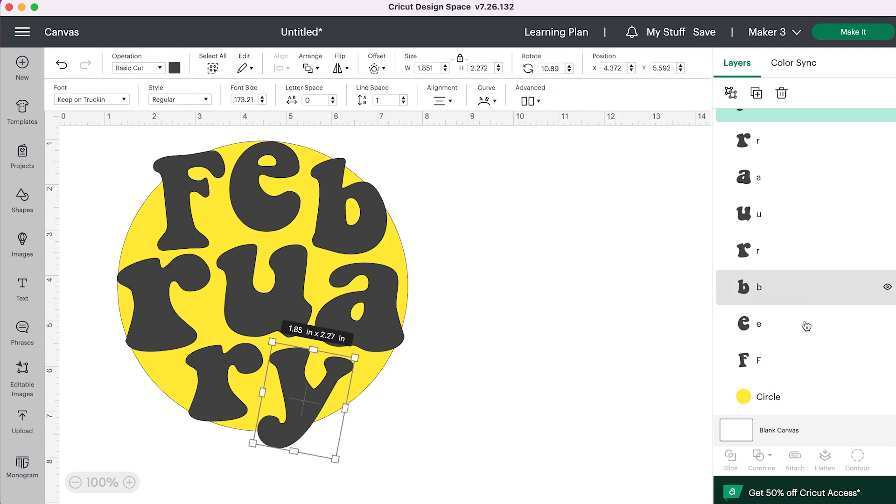
{"action": "left_click", "coordinate": [782, 360], "text": "shift"}
{"action": "scroll", "coordinate": [780, 346], "scroll_direction": "up", "scroll_amount": 1}
{"action": "left_click", "coordinate": [775, 309], "text": "shift"}
{"action": "left_click", "coordinate": [770, 273], "text": "shift"}
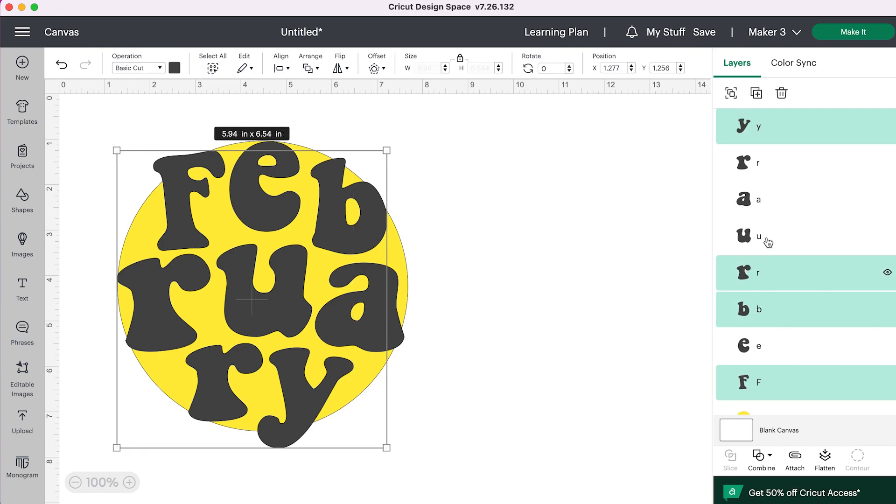
{"action": "left_click", "coordinate": [769, 210], "text": "shift"}
{"action": "left_click", "coordinate": [771, 164], "text": "shift"}
{"action": "left_click", "coordinate": [790, 343], "text": "shift"}
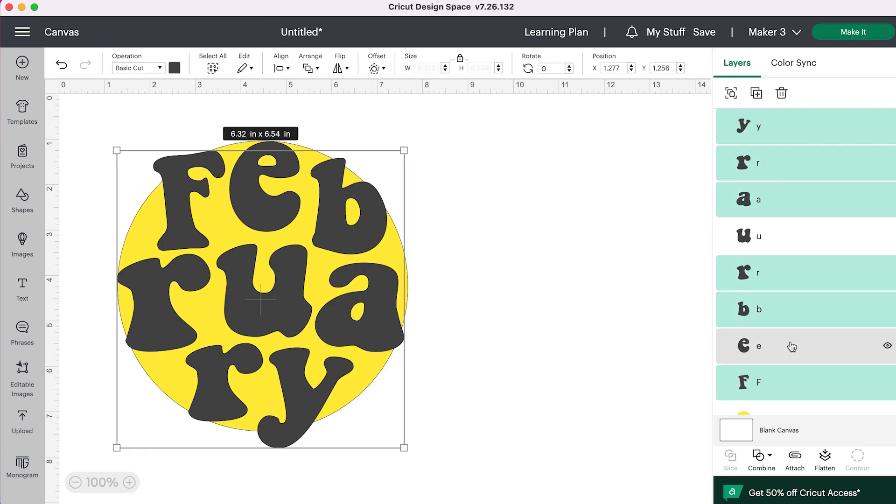
{"action": "left_click", "coordinate": [769, 169], "text": "shift"}
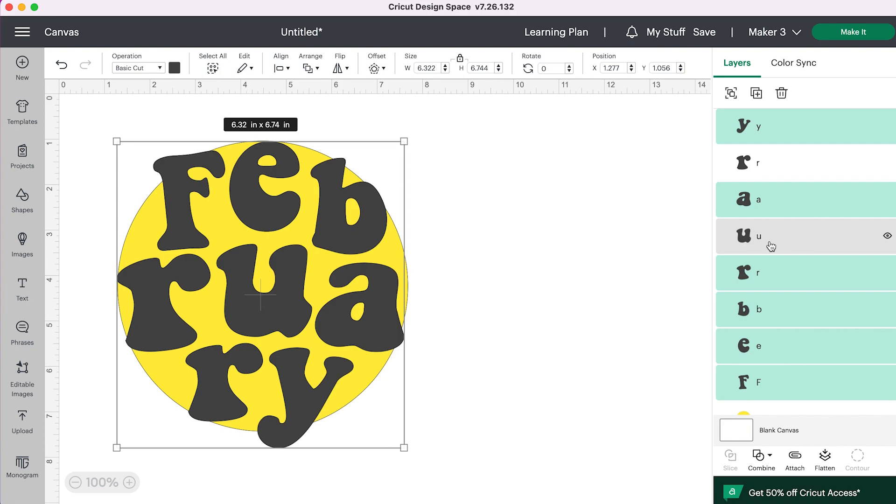
{"action": "left_click", "coordinate": [780, 163], "text": "shift"}
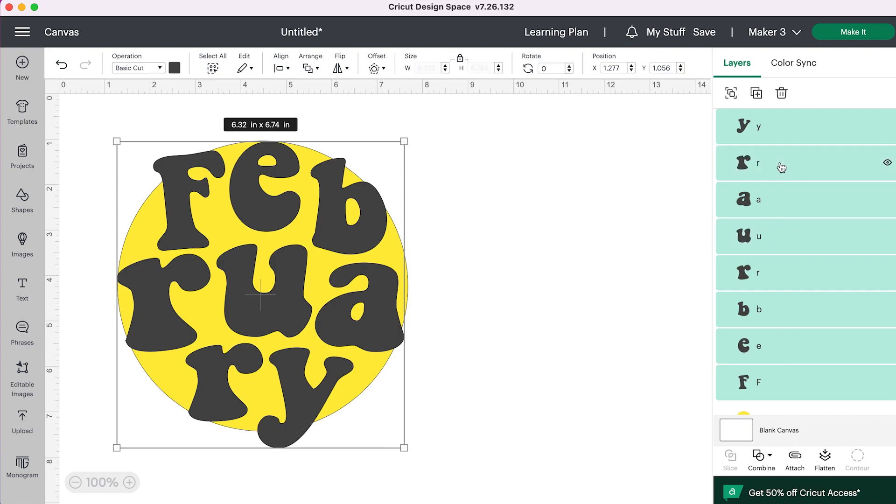
{"action": "left_click", "coordinate": [801, 468]}
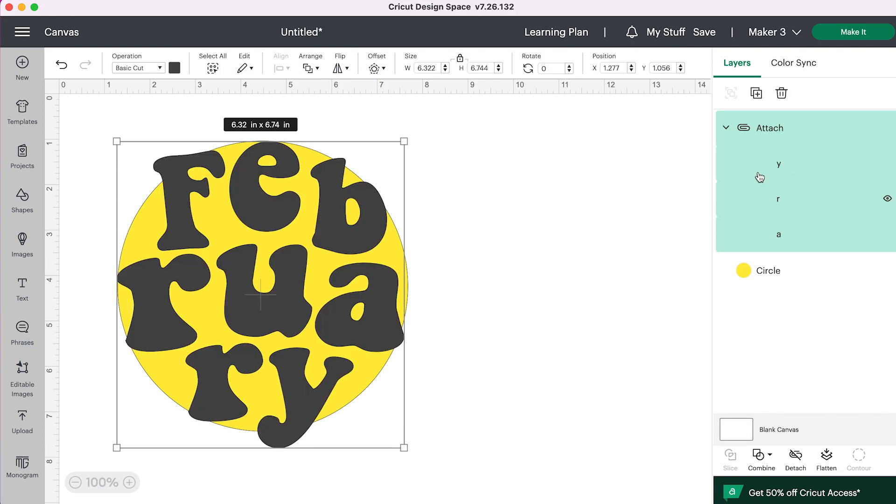
- Subtract the attached letters from the yellow circle
{"action": "scroll", "coordinate": [768, 308], "scroll_direction": "down", "scroll_amount": 2}
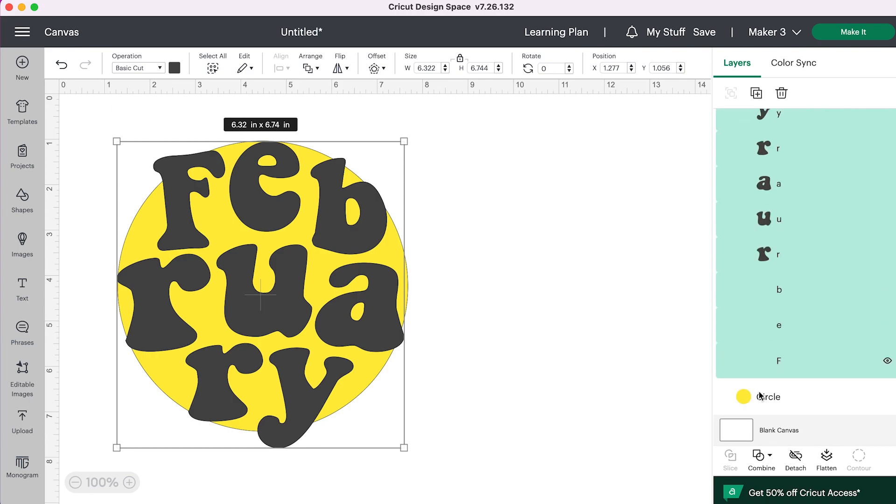
{"action": "left_click", "coordinate": [769, 398], "text": "shift"}
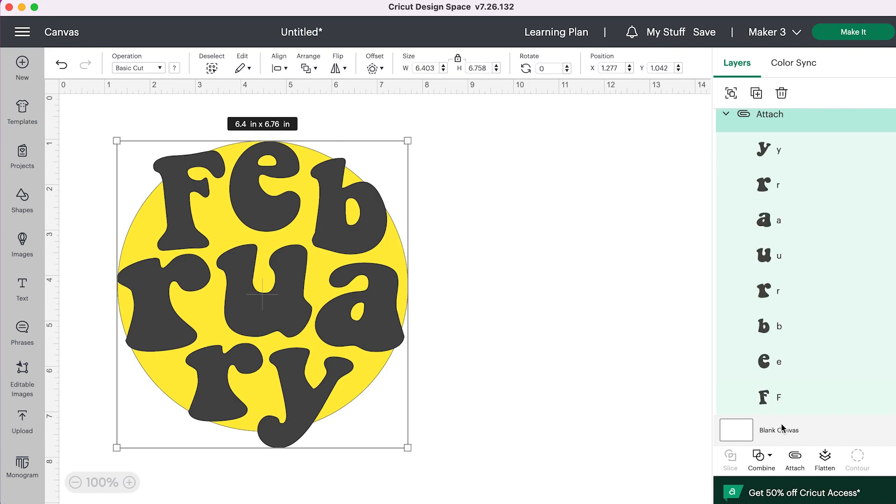
{"action": "left_click", "coordinate": [771, 459]}
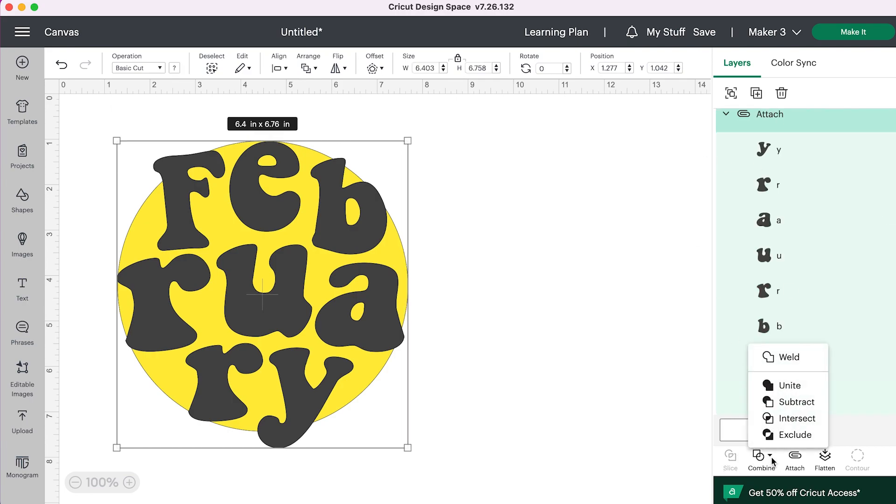
{"action": "left_click", "coordinate": [792, 409]}
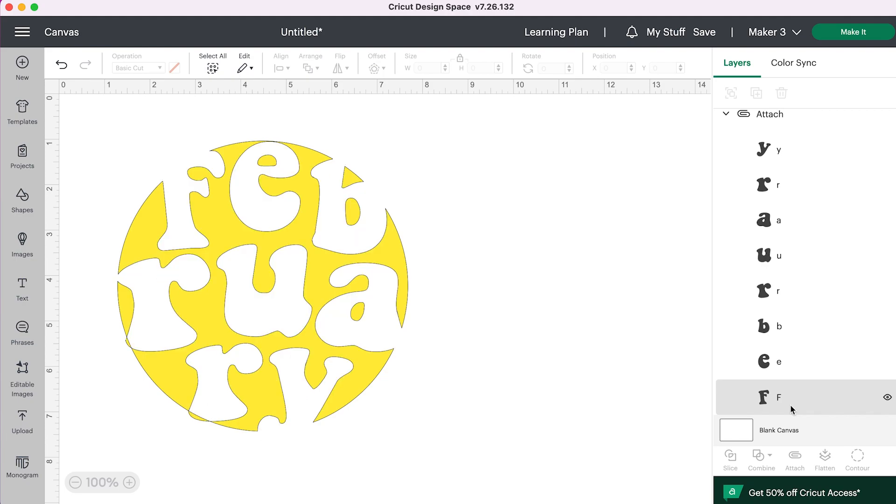
{"action": "left_click", "coordinate": [630, 360]}
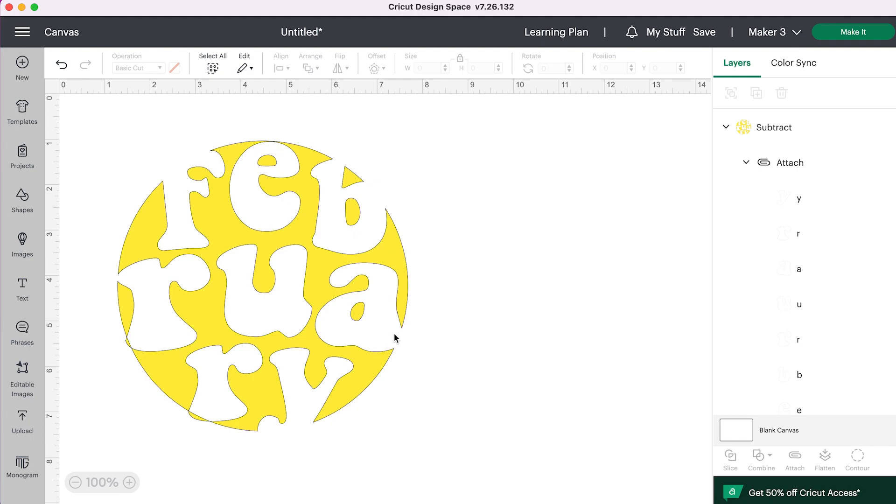
{"action": "left_click", "coordinate": [194, 421]}
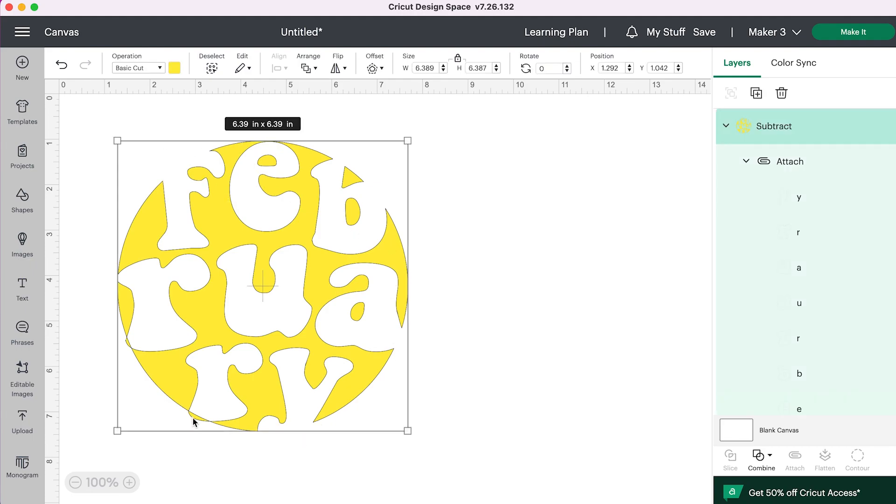
{"action": "scroll", "coordinate": [196, 459], "scroll_direction": "down", "scroll_amount": 1}
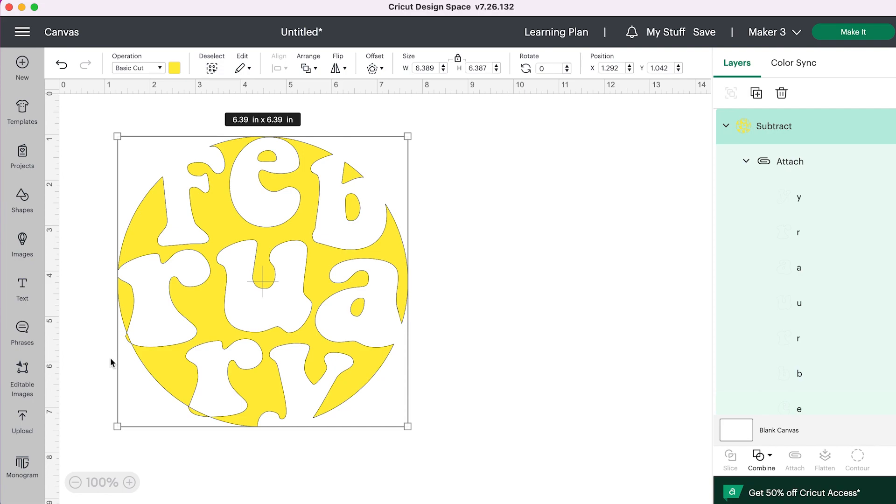
{"action": "left_click", "coordinate": [583, 215]}
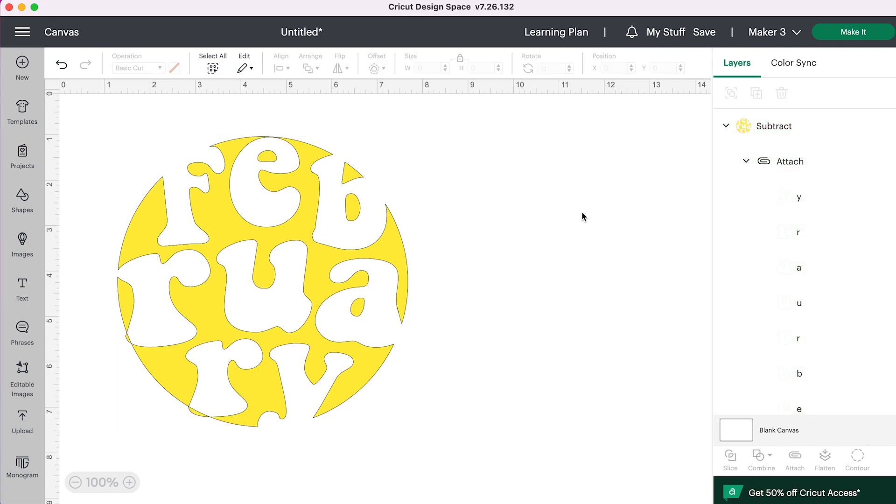